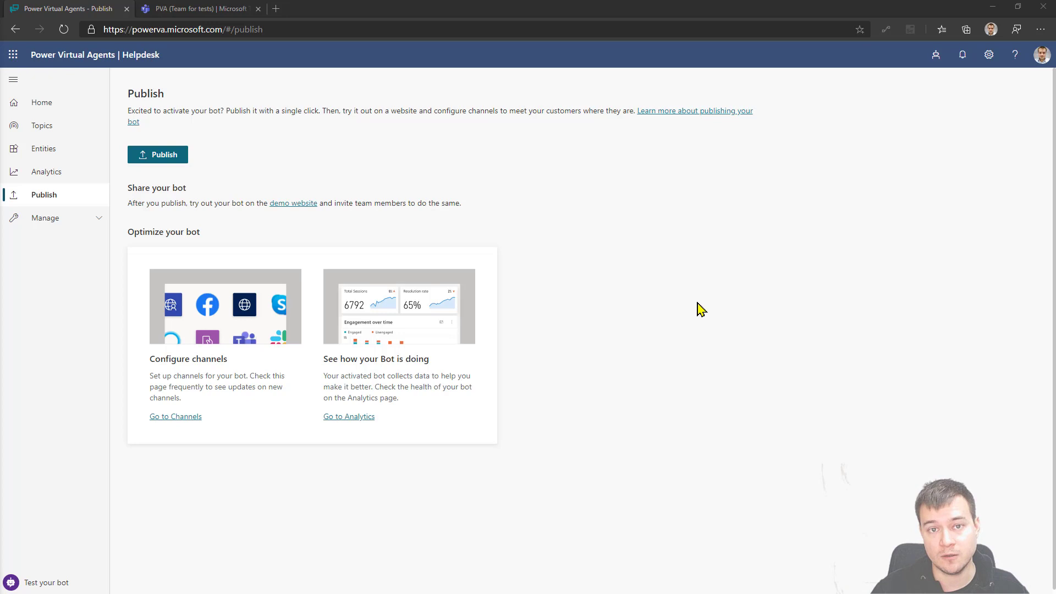
# Publish the Helpdesk bot's latest content and confirm in the 'Publish latest content?' dialog.
pyautogui.click(172, 158)
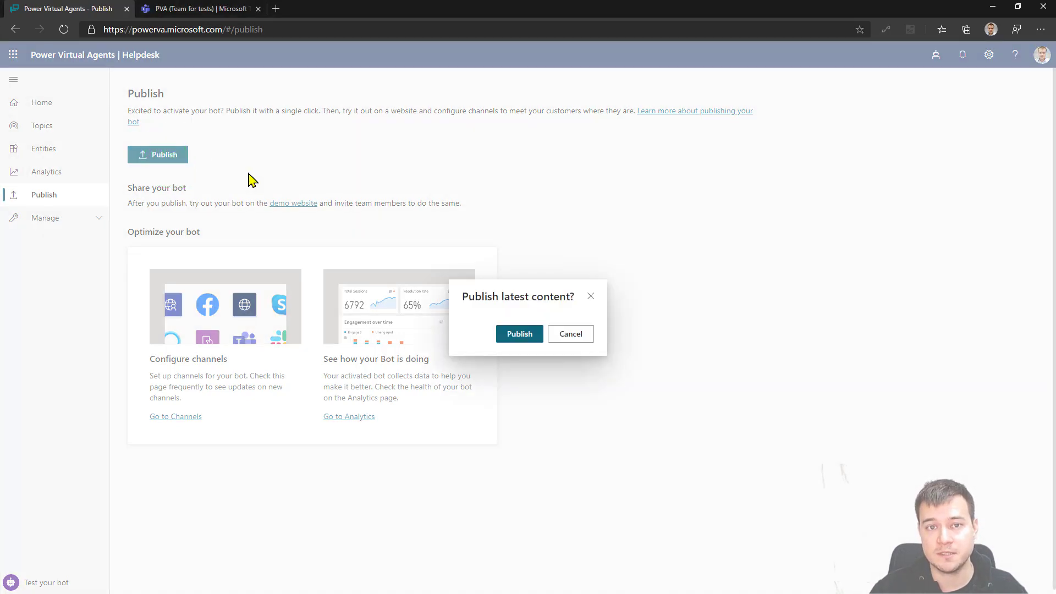
pyautogui.click(532, 340)
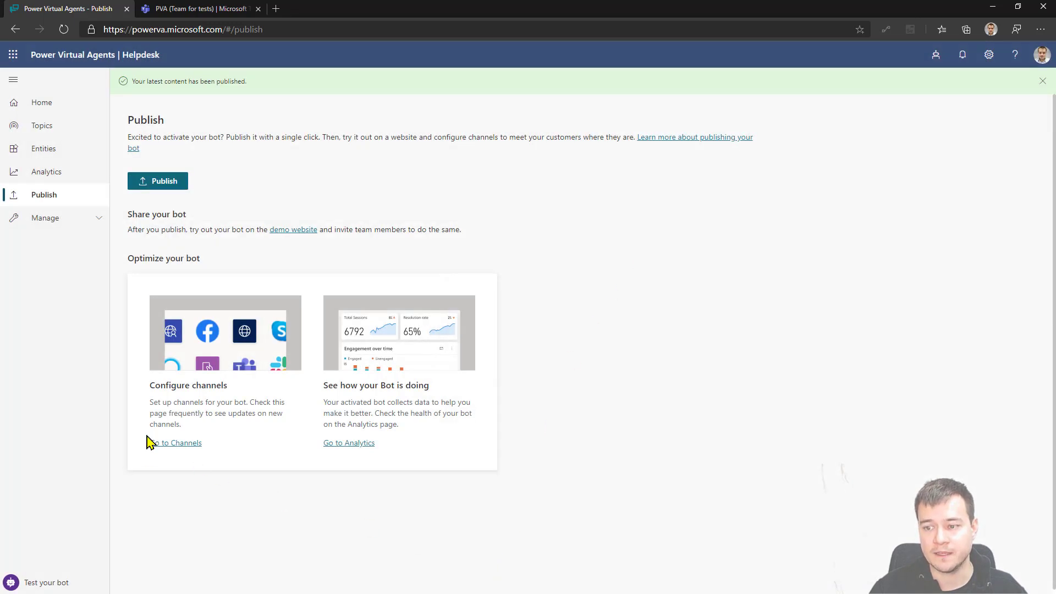
# Add Microsoft Teams as the Helpdesk bot's channel and select its App ID value.
pyautogui.click(178, 443)
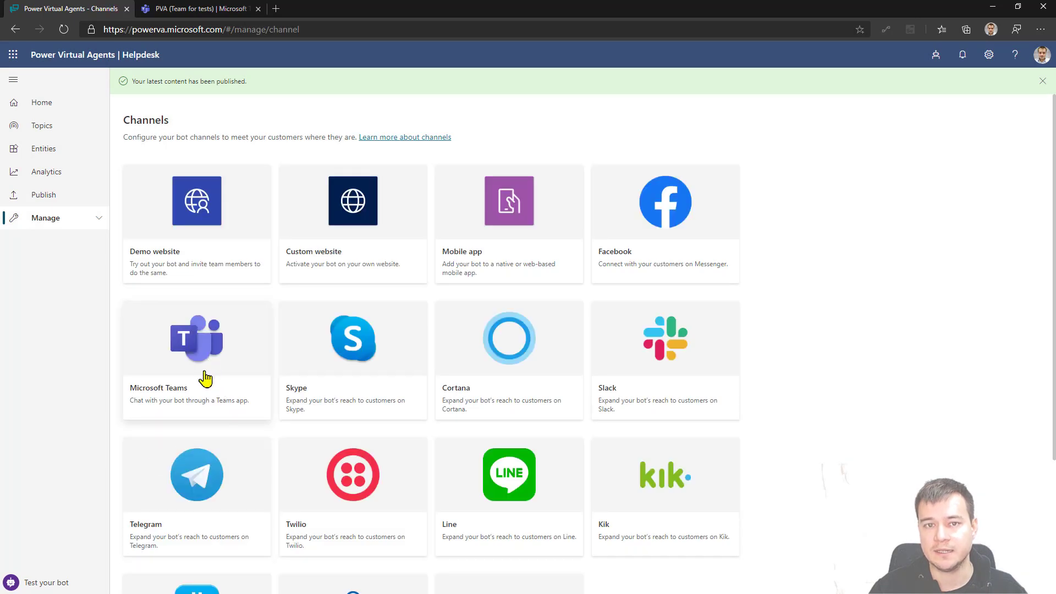
pyautogui.click(176, 344)
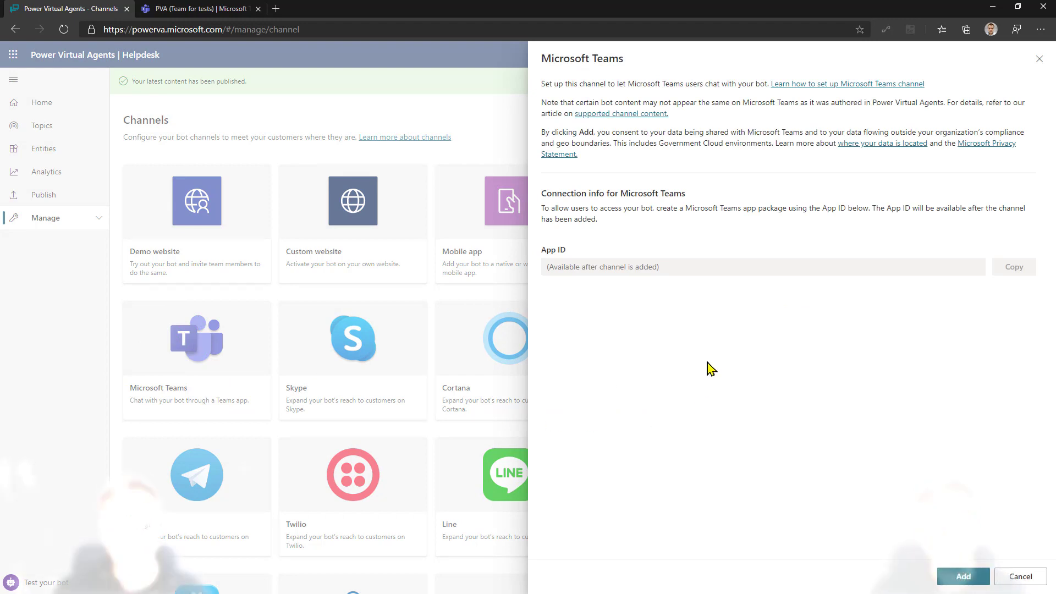
pyautogui.click(959, 579)
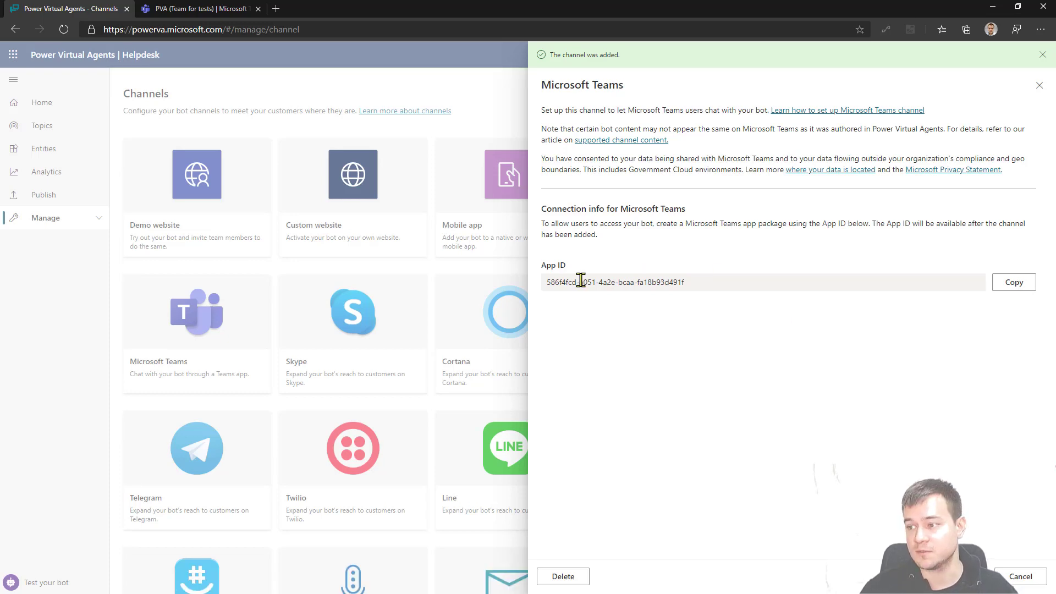
pyautogui.moveTo(549, 282); pyautogui.dragTo(717, 285)
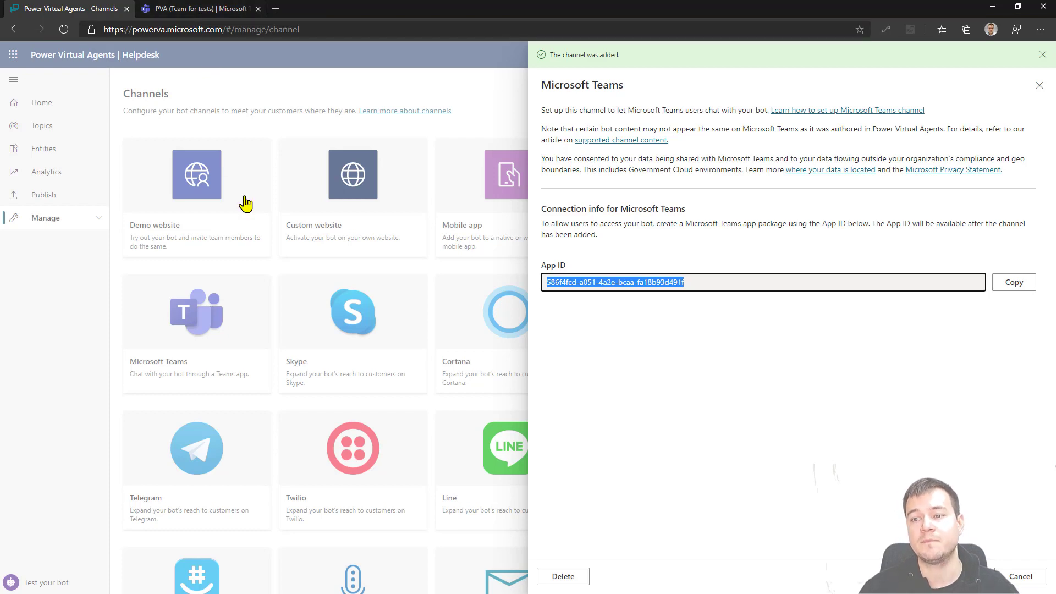
# Switch to the Teams 'PVA (Team for tests)' browser tab.
pyautogui.click(205, 10)
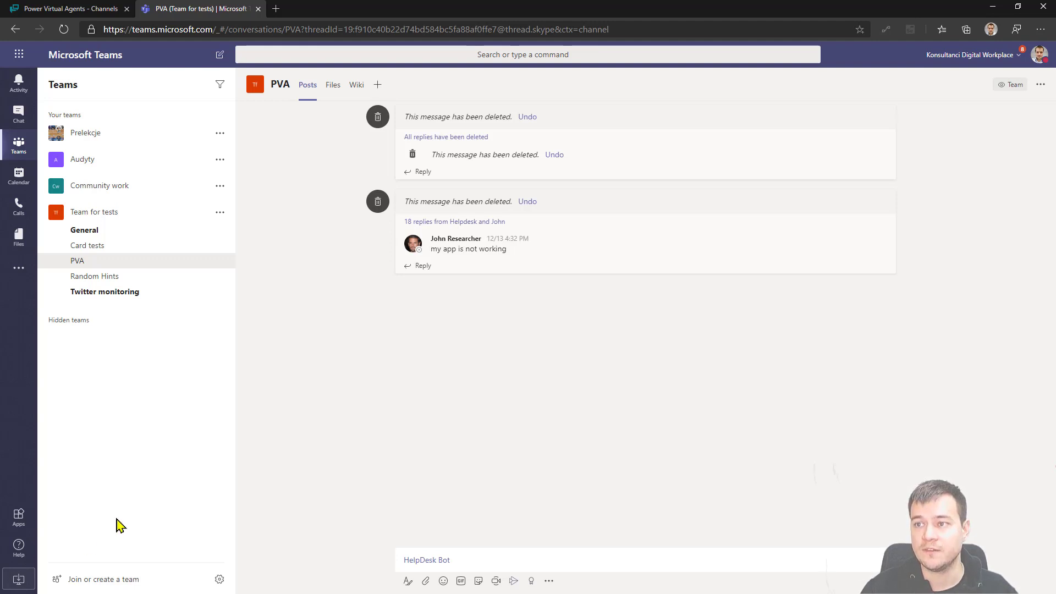
# Load admin.teams.microsoft.com in a new Edge tab.
pyautogui.click(275, 11)
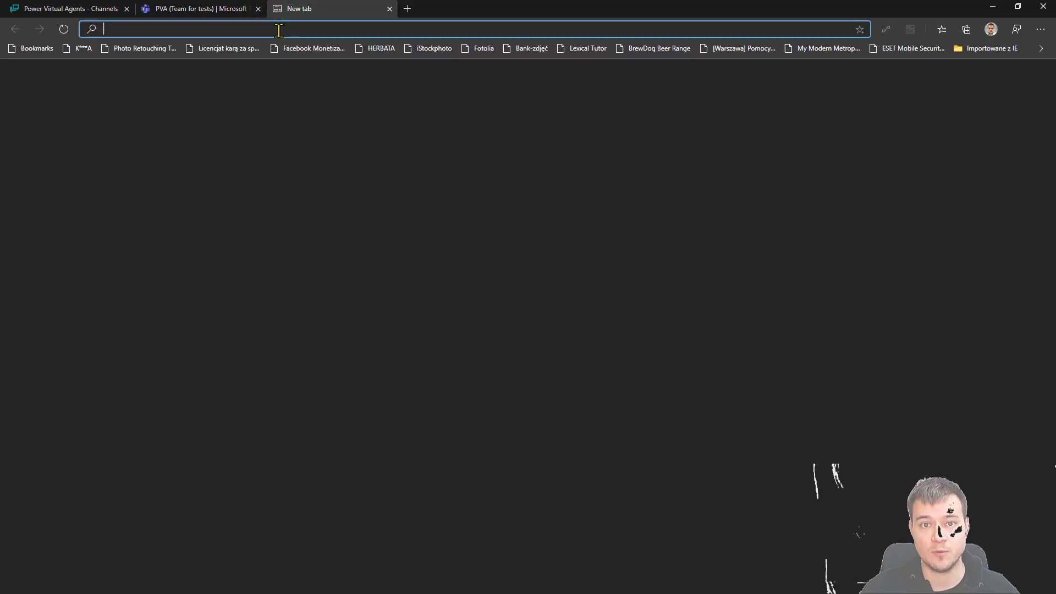
pyautogui.write('admin')
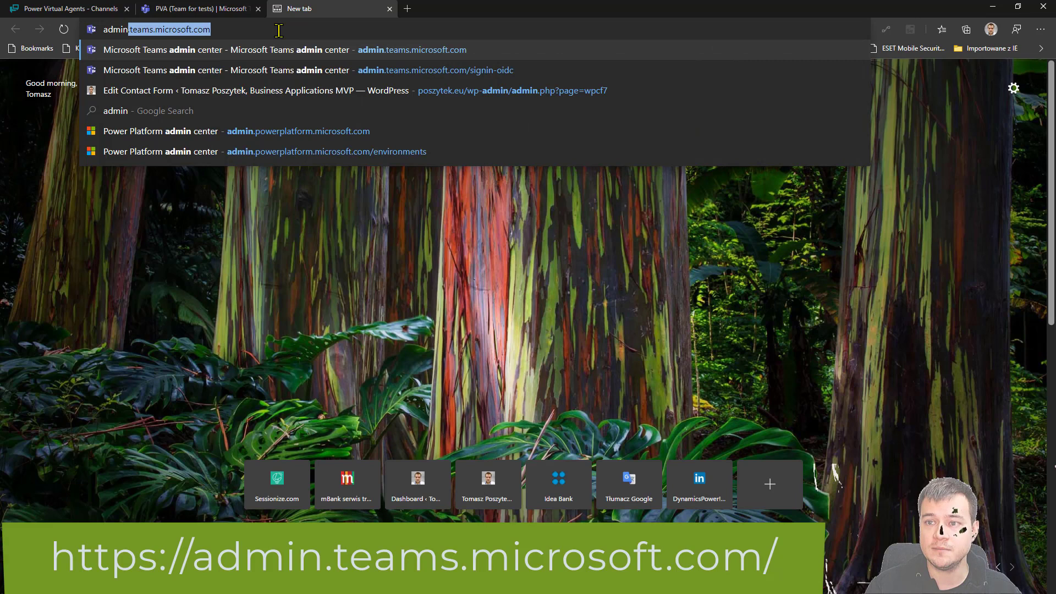
pyautogui.press('Return')
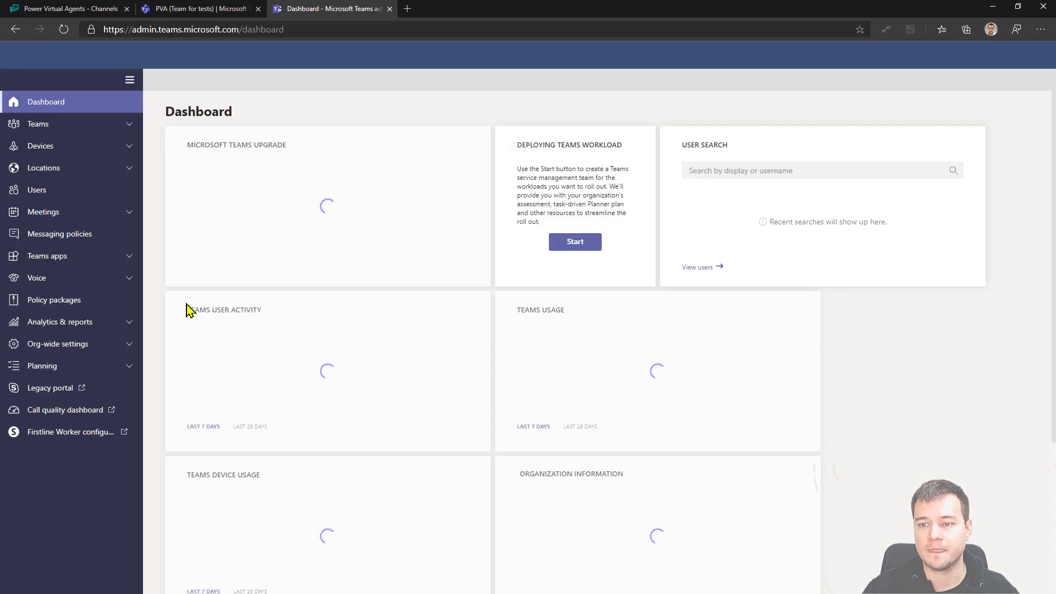
# Open the Global (Org-wide default) policy under Teams apps > Permission policies.
pyautogui.click(94, 254)
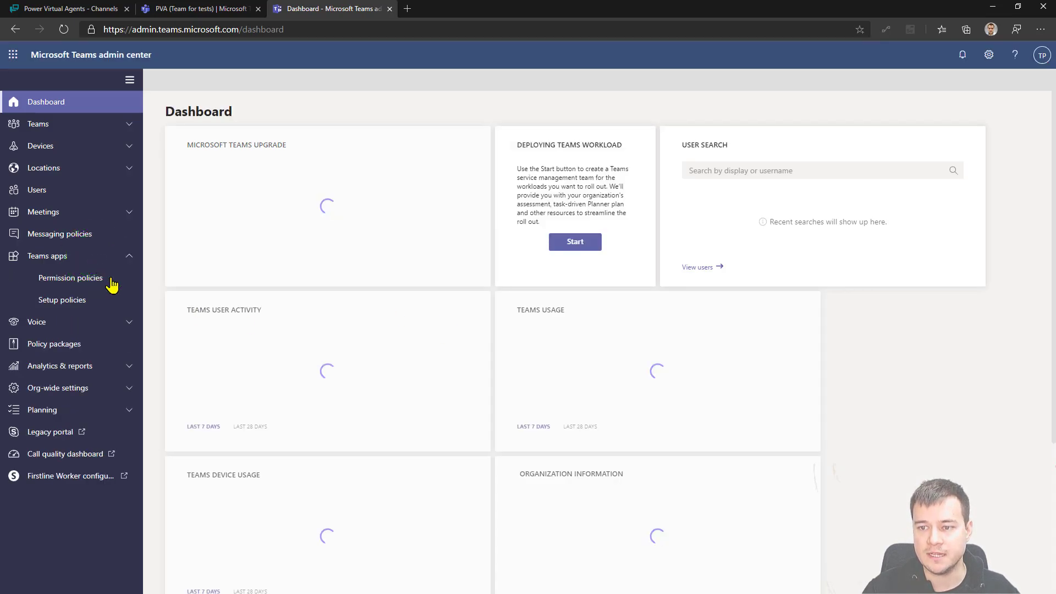
pyautogui.click(70, 279)
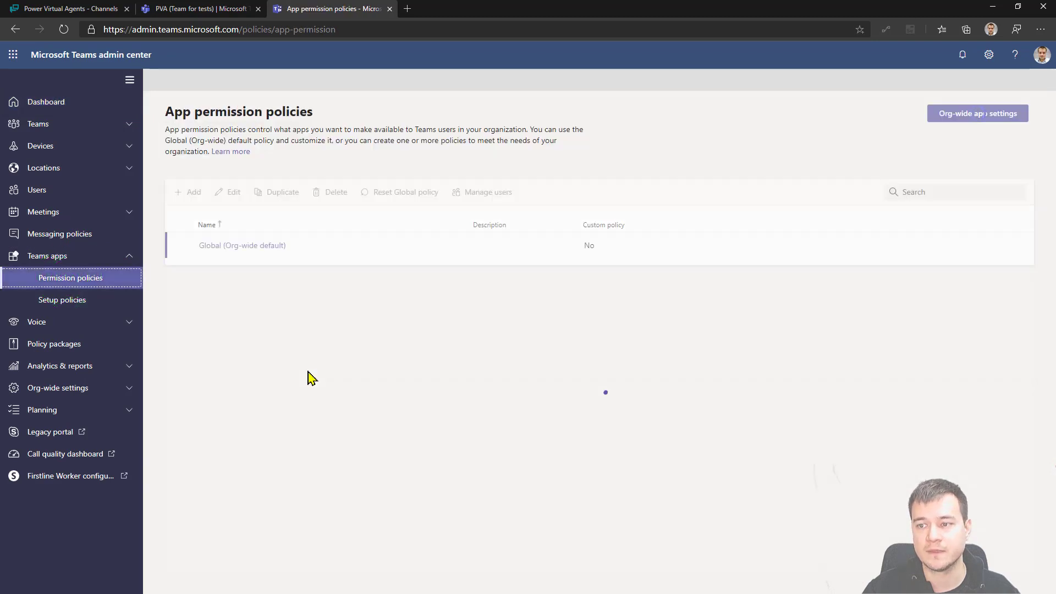
pyautogui.click(240, 245)
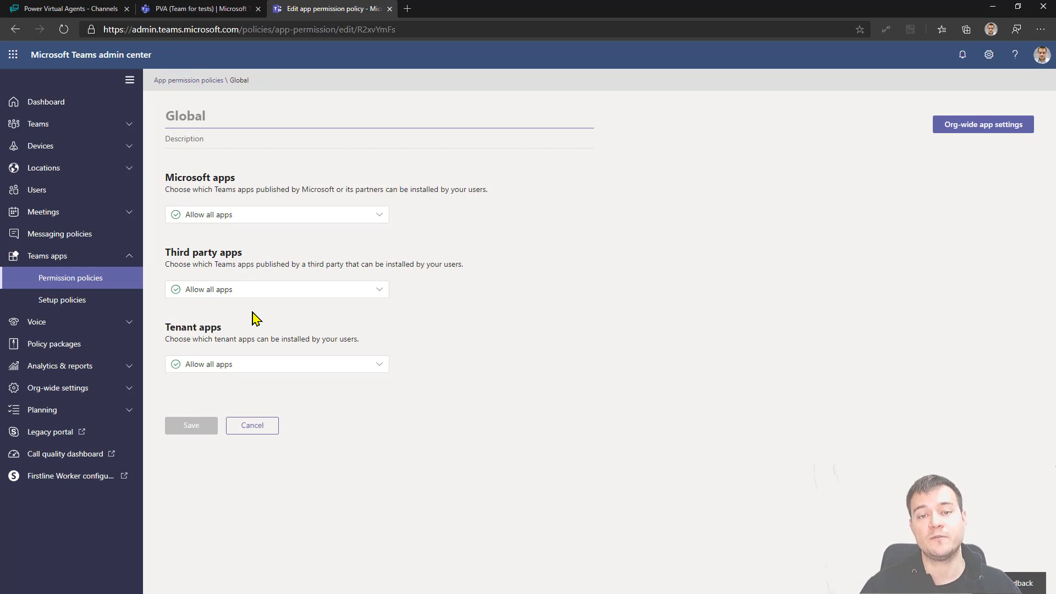
pyautogui.click(262, 289)
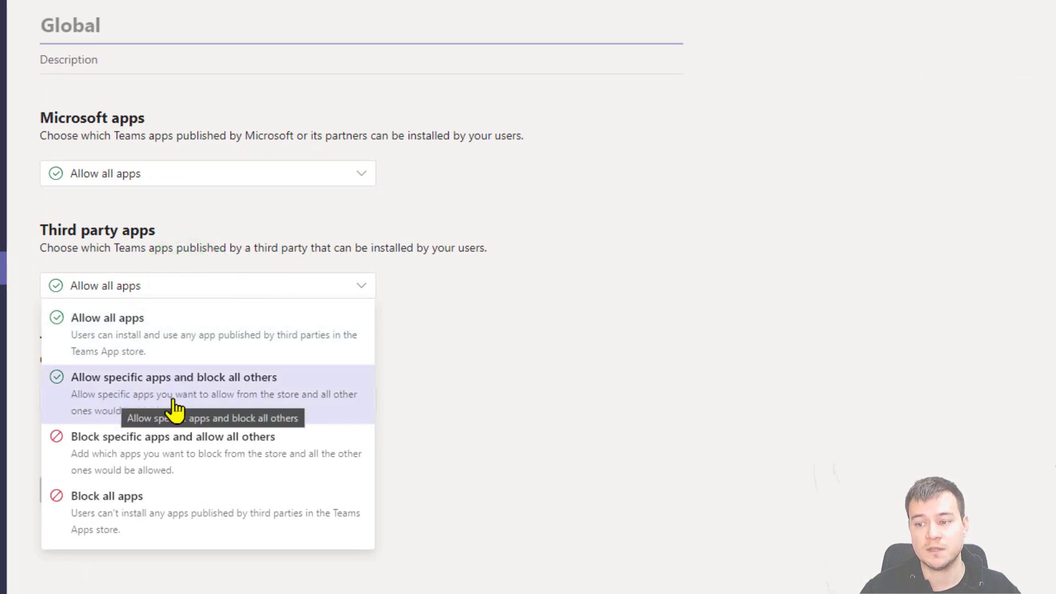
pyautogui.click(210, 391)
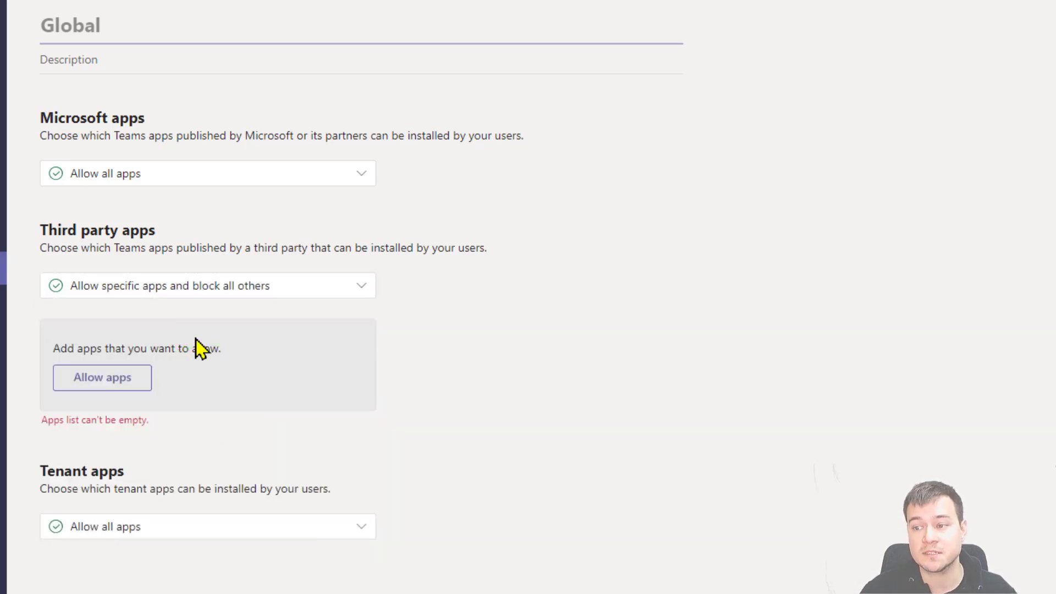
pyautogui.click(123, 379)
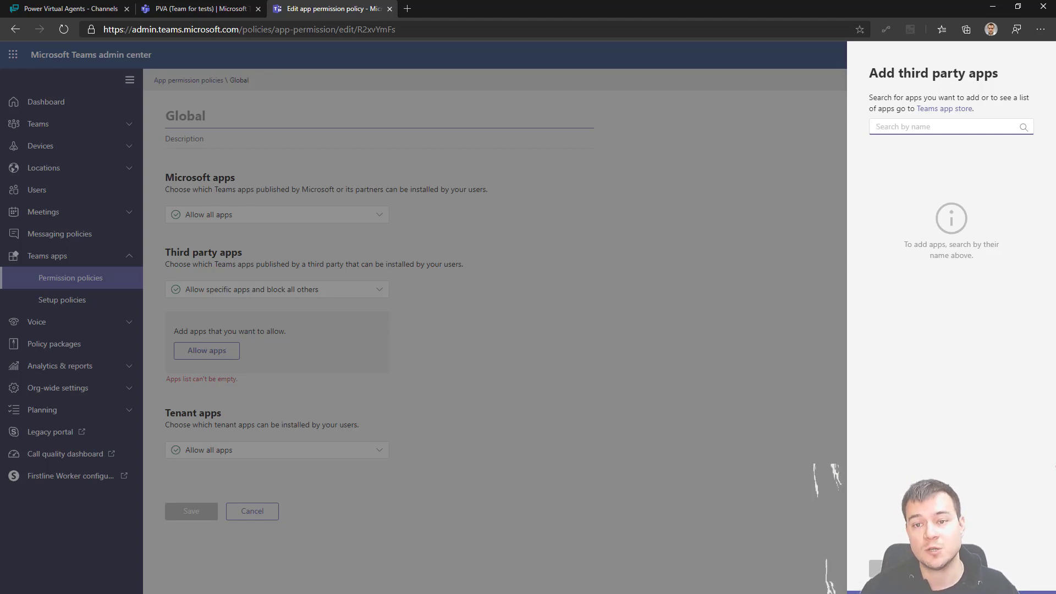
pyautogui.press('Escape')
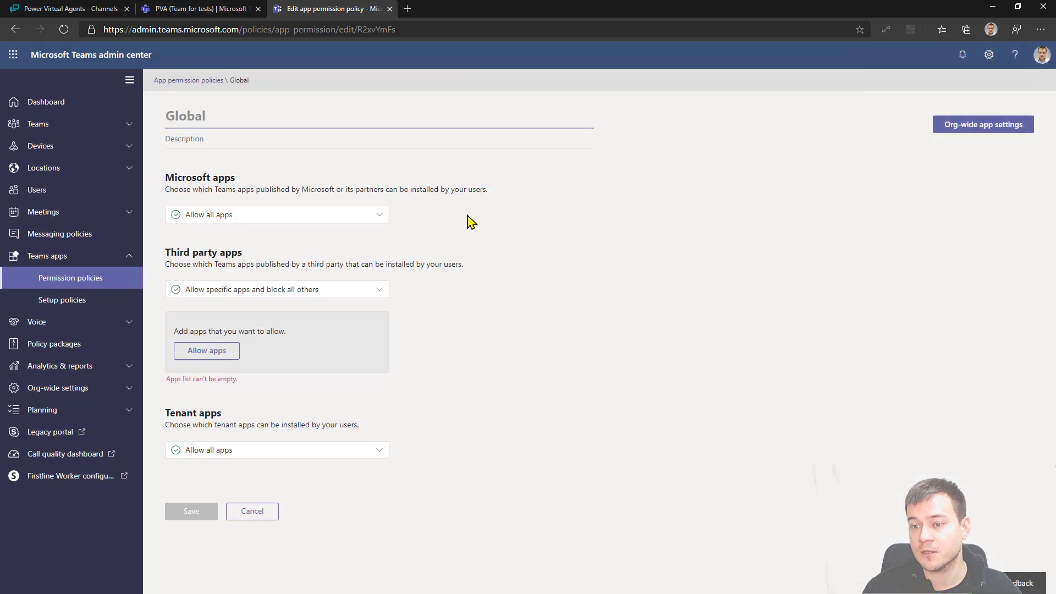
pyautogui.click(275, 295)
pyautogui.click(268, 309)
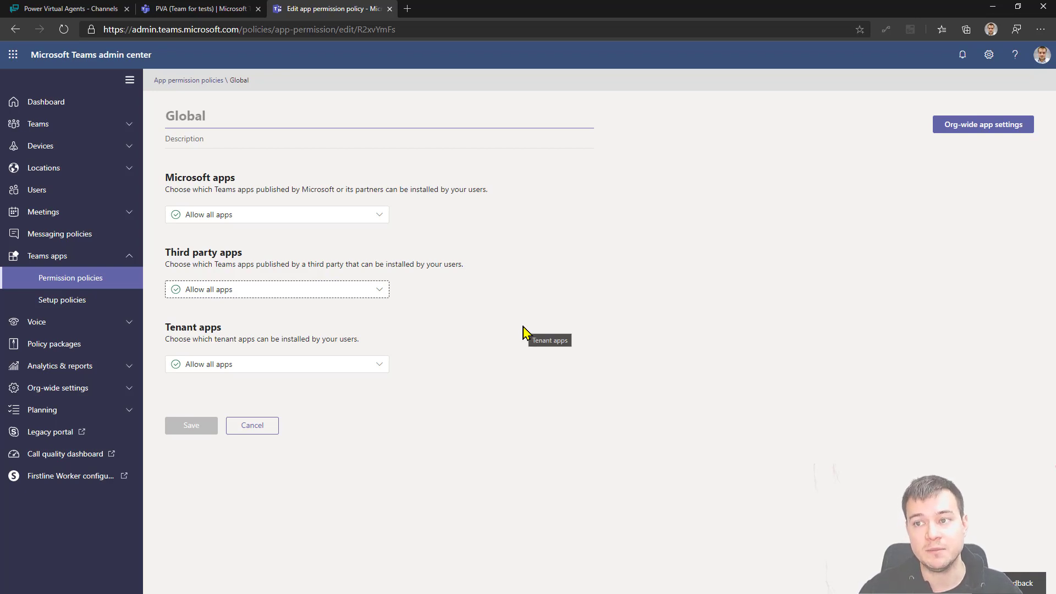
# Back in Teams, search the apps store for 'app studio' and launch App Studio.
pyautogui.click(203, 10)
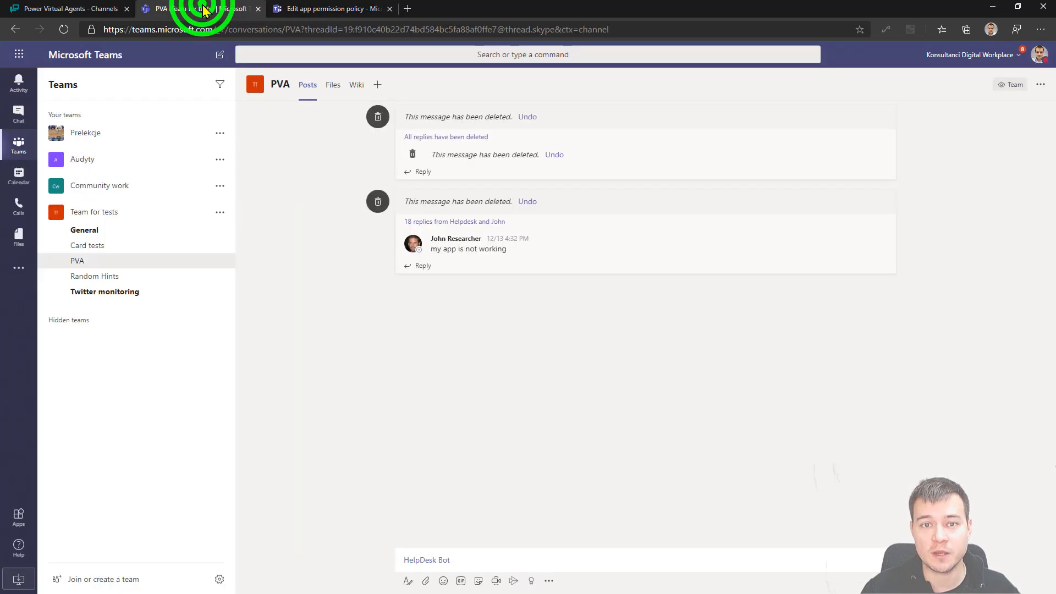
pyautogui.click(24, 268)
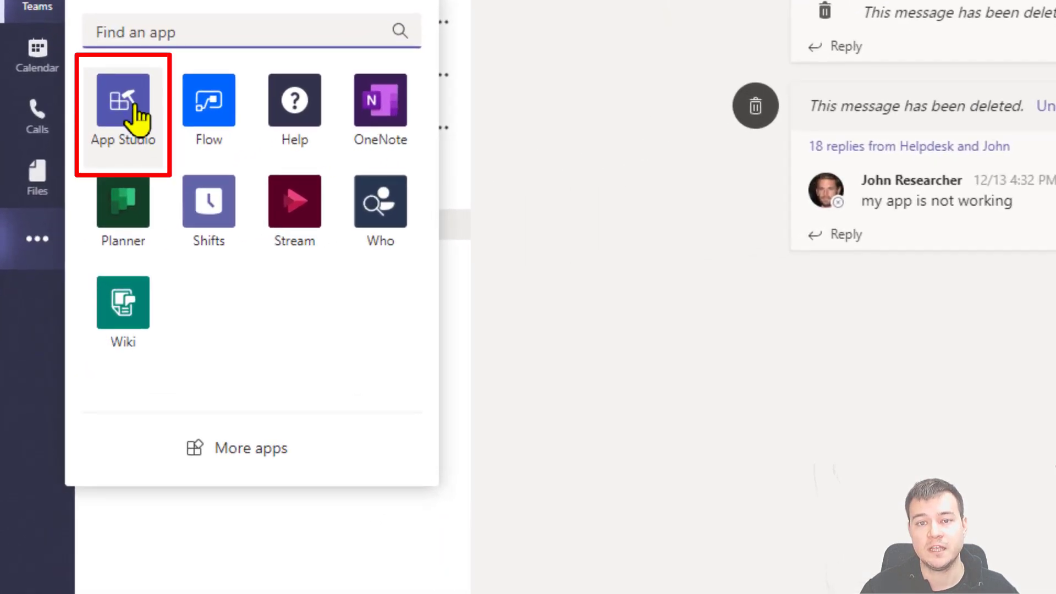
pyautogui.click(246, 450)
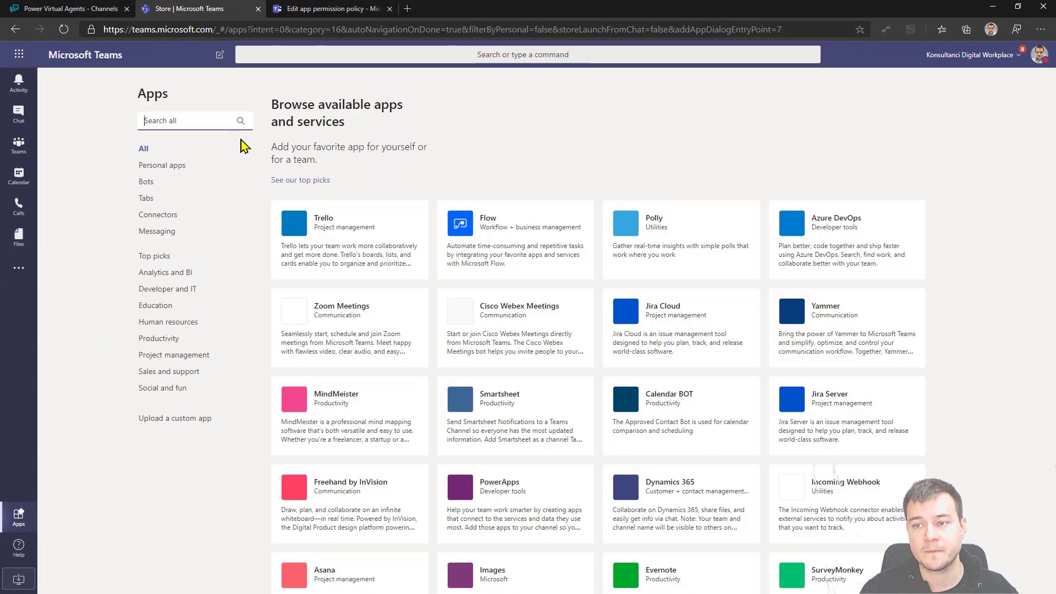
pyautogui.click(201, 120)
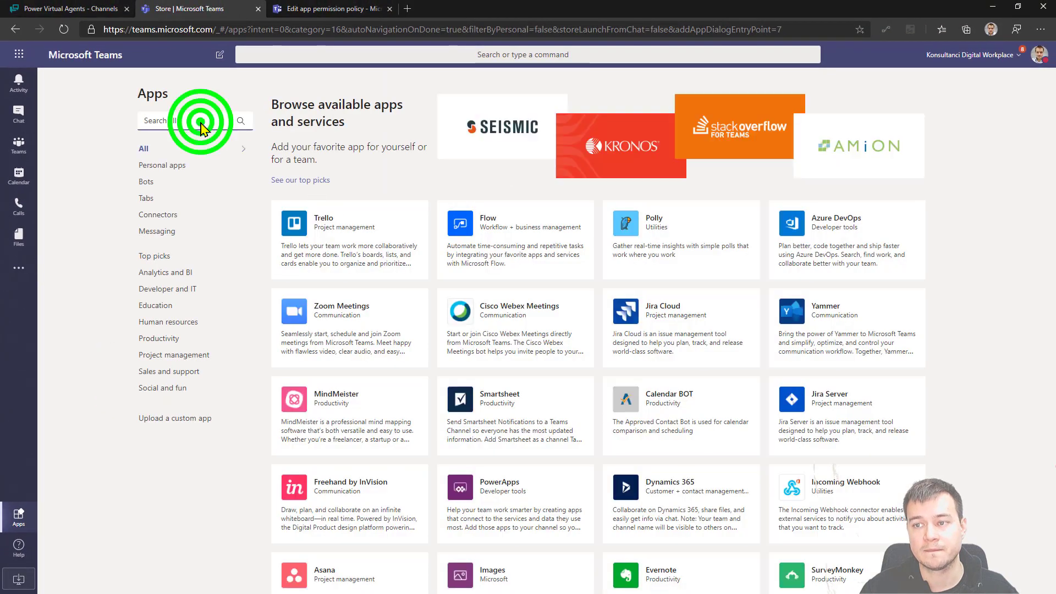
pyautogui.write('app stud')
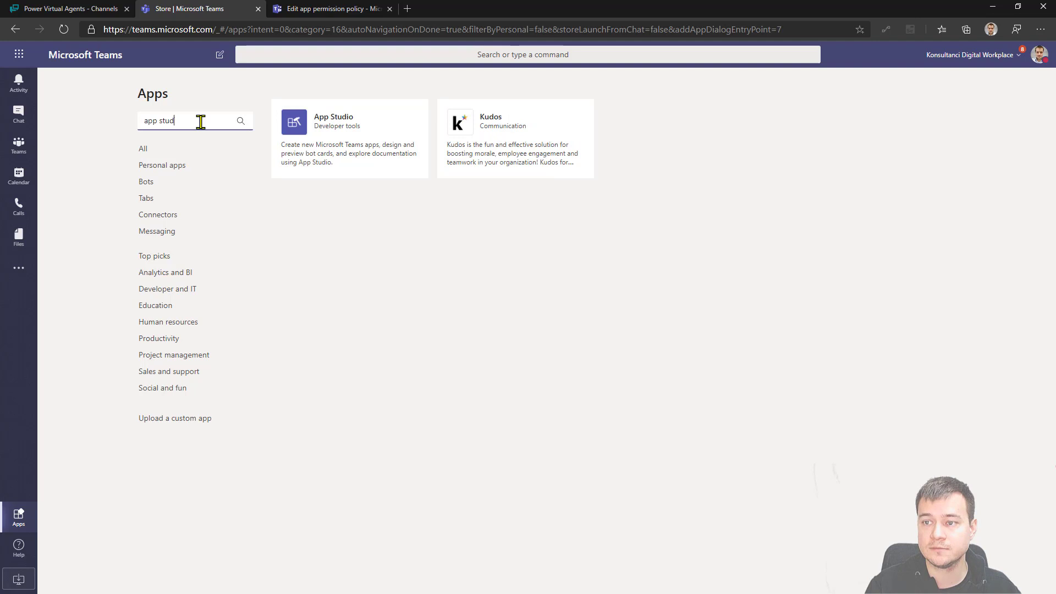
pyautogui.write('oiio')
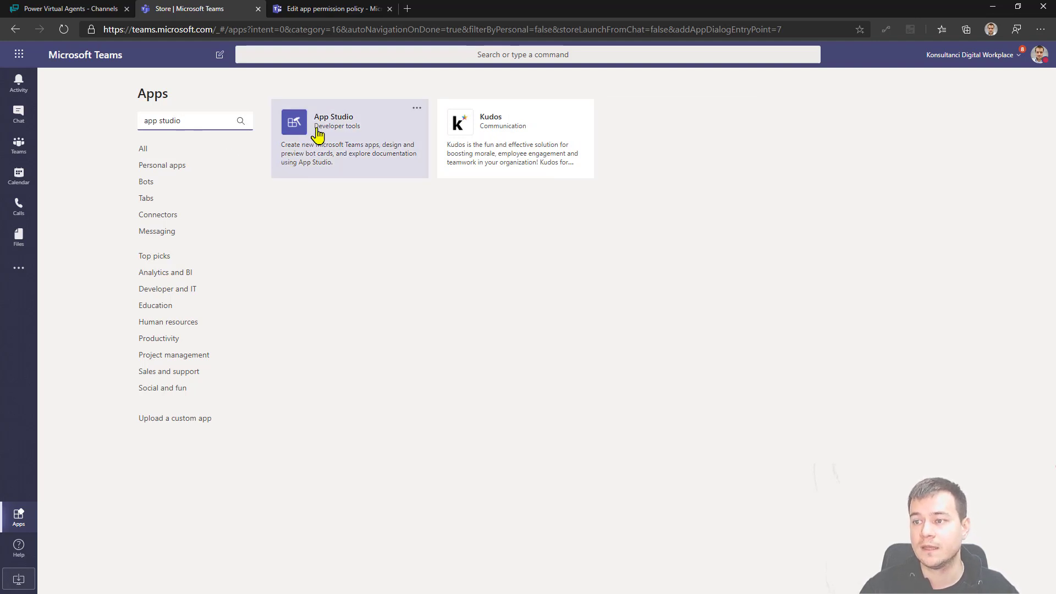
pyautogui.click(340, 141)
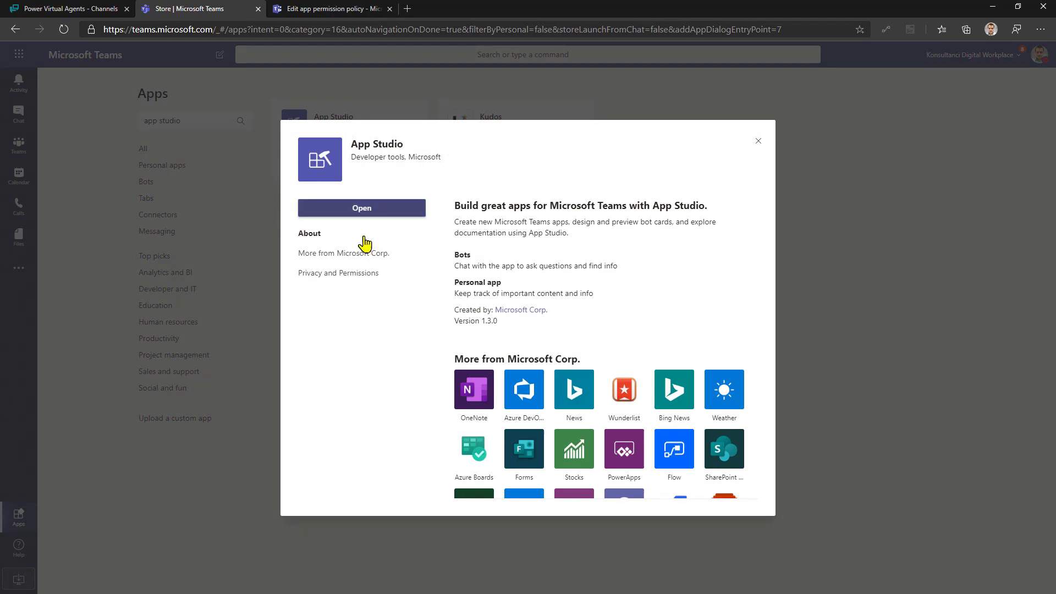
pyautogui.click(350, 208)
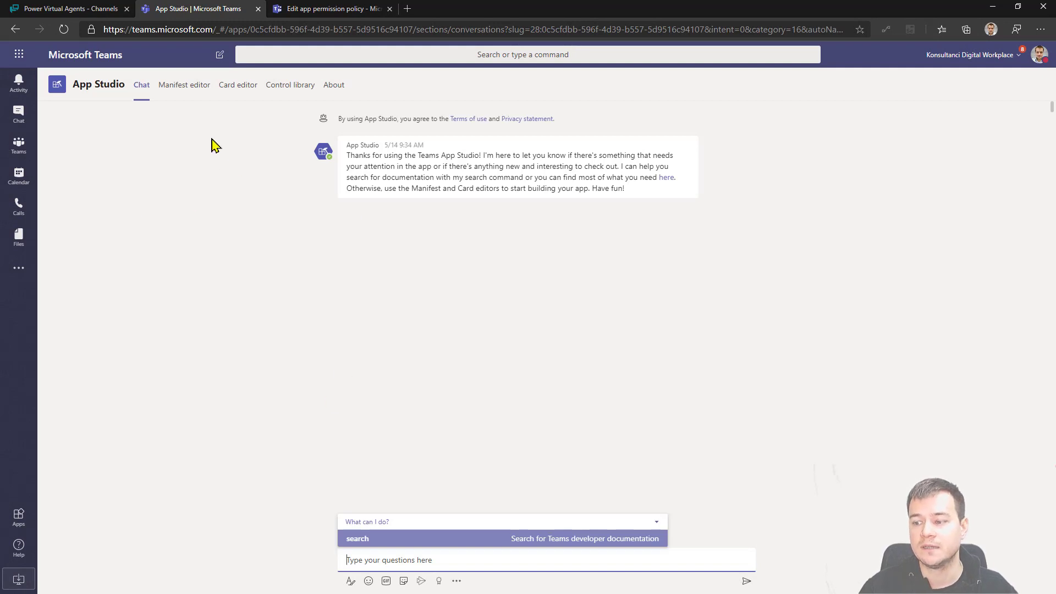
# Create a new app named Help Desk App in the manifest editor and generate its App ID.
pyautogui.click(186, 90)
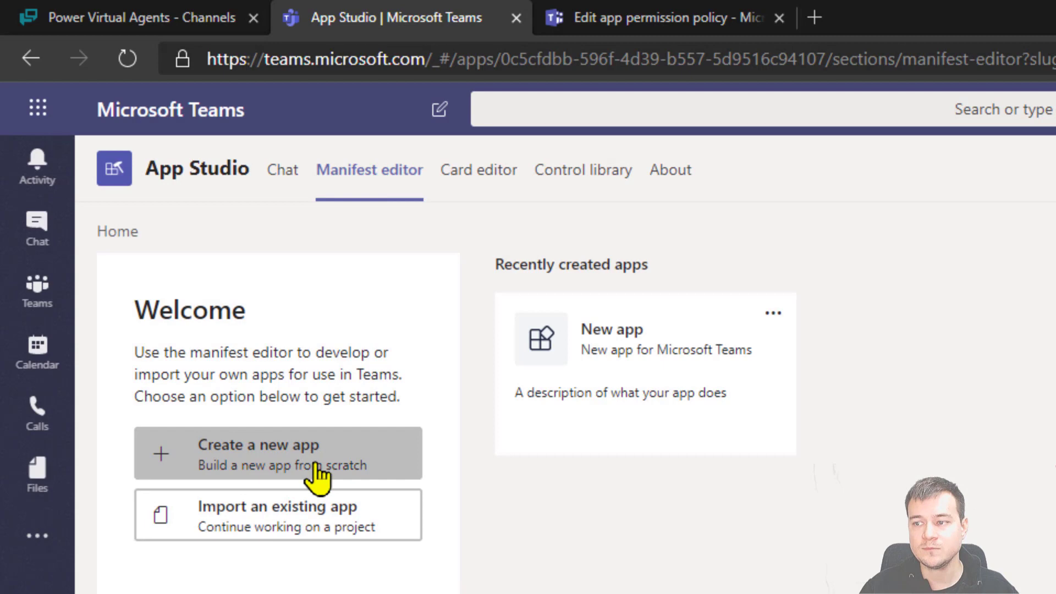
pyautogui.click(316, 467)
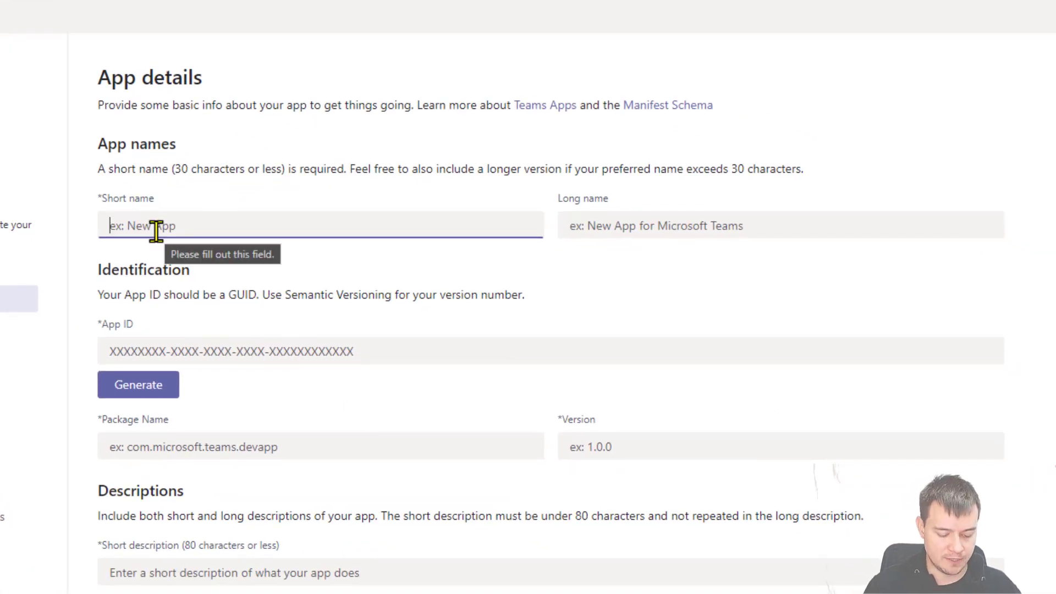
pyautogui.write('Help Desk App')
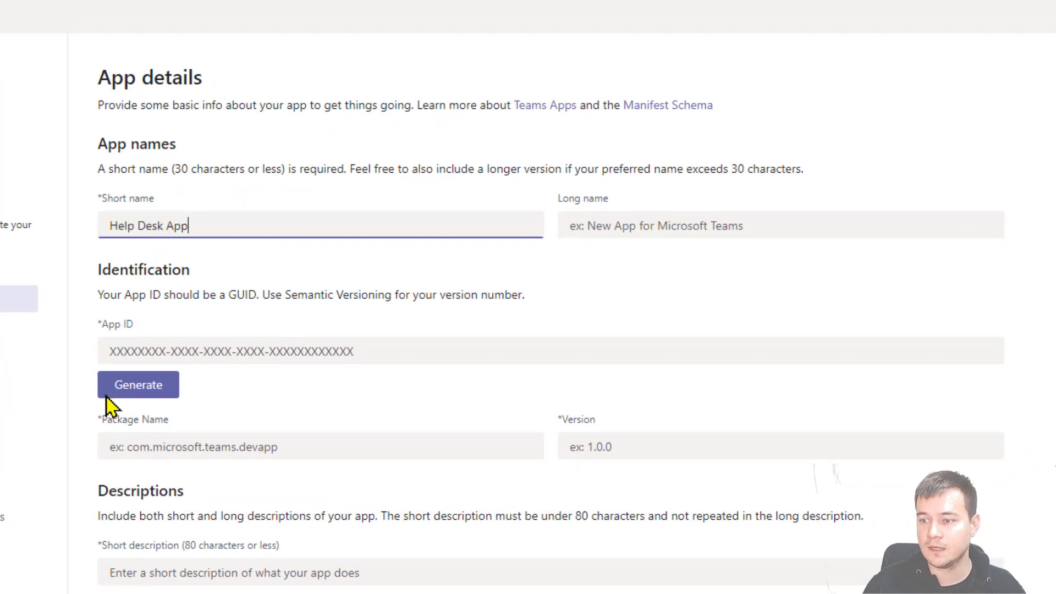
pyautogui.click(149, 388)
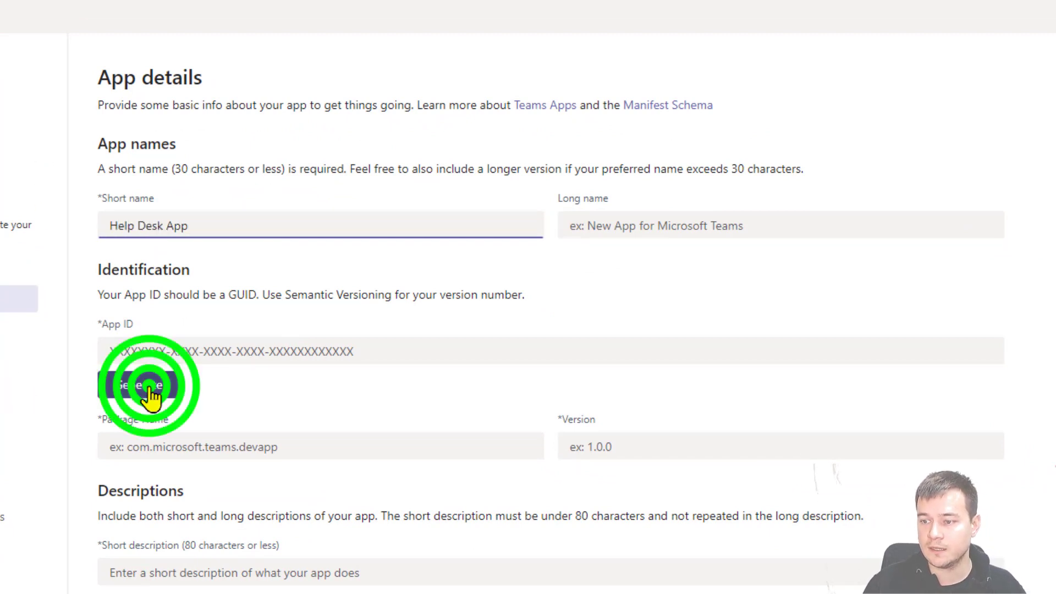
# Set the Package Name to HelpDeskAppBot and the Version to 1.0.0.
pyautogui.tripleClick(200, 228)
pyautogui.hotkey('ctrl', 'c')
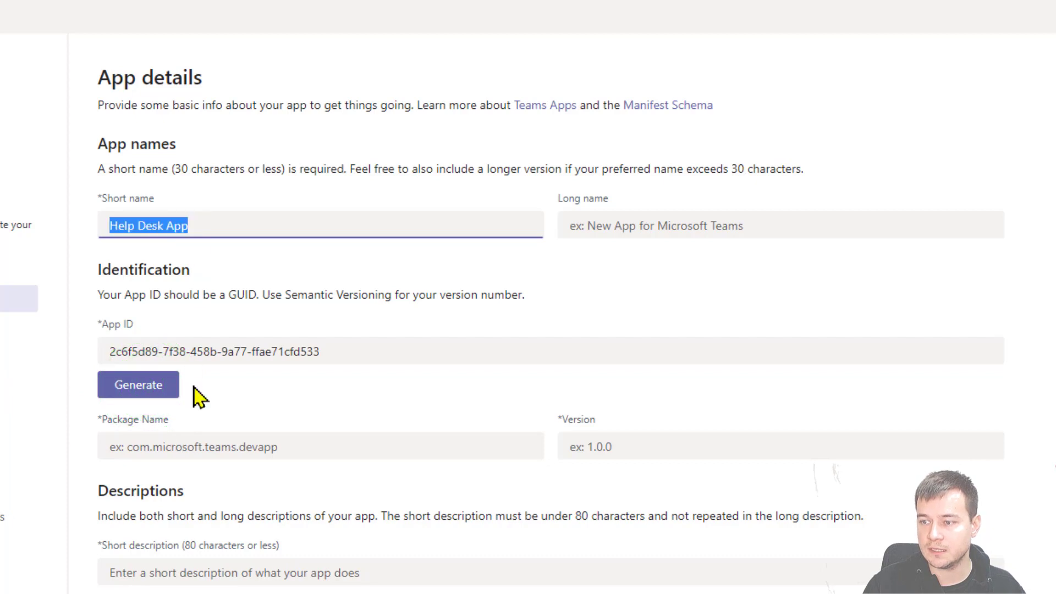
pyautogui.click(205, 456)
pyautogui.hotkey('ctrl', 'v')
pyautogui.press('Left')
pyautogui.press('Left')
pyautogui.press('Left')
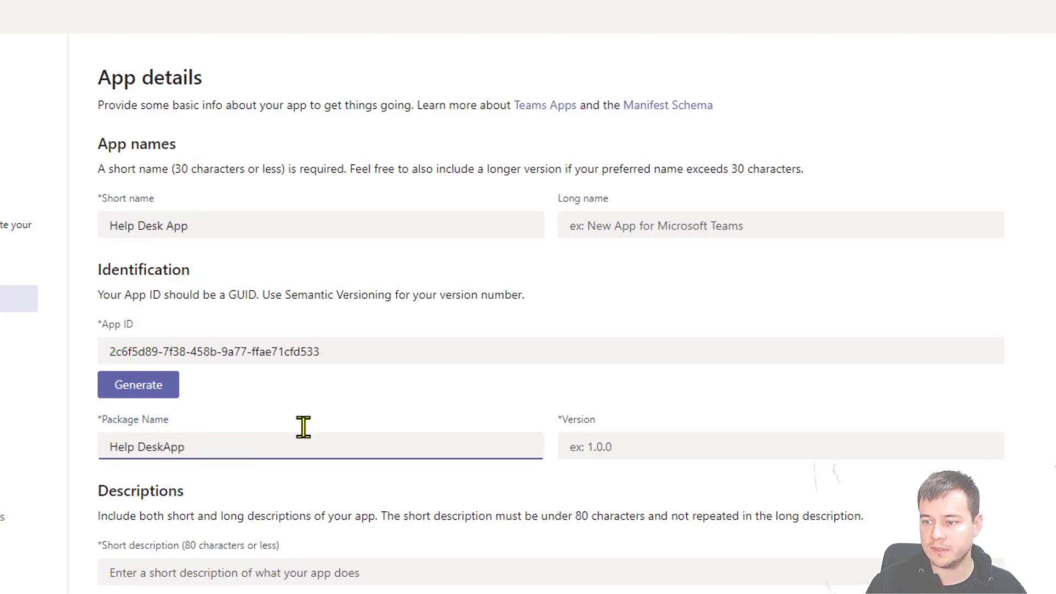
pyautogui.press('Left')
pyautogui.press('Left')
pyautogui.press('Left')
pyautogui.press('Left')
pyautogui.press('BackSpace')
pyautogui.press('End')
pyautogui.write('Bot')
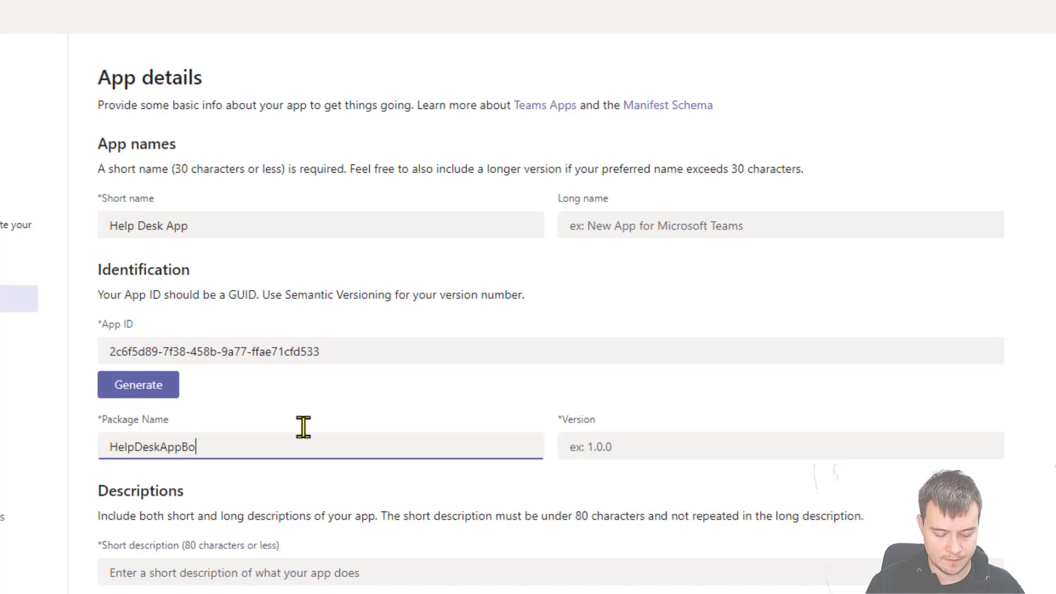
pyautogui.press('Tab')
pyautogui.write('1')
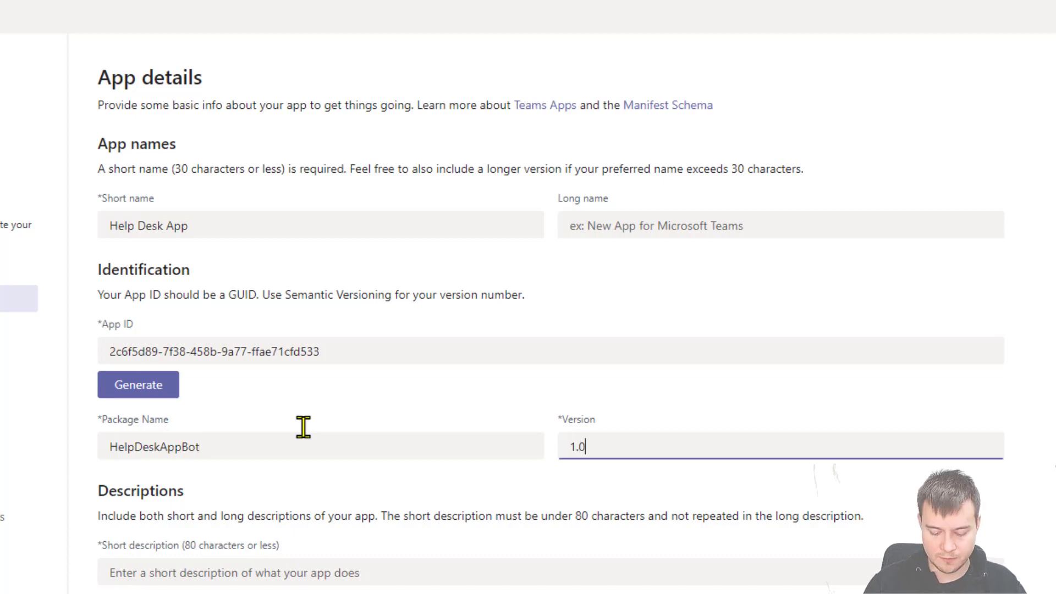
# Enter the short description 'This is just a sample chat bot.' and fill the long description.
pyautogui.click(304, 558)
pyautogui.write('Thi')
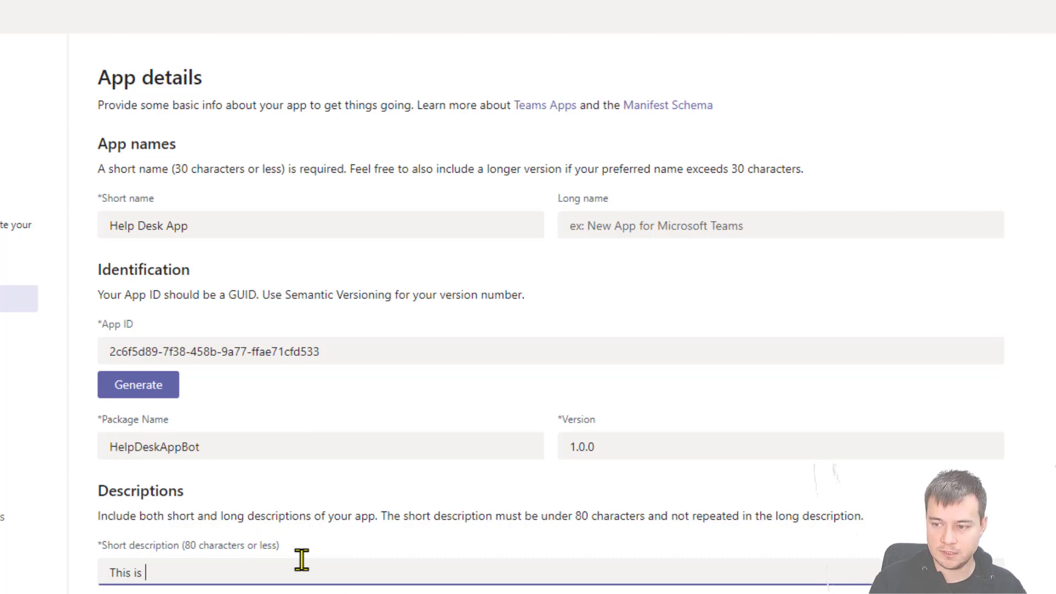
pyautogui.write('just a')
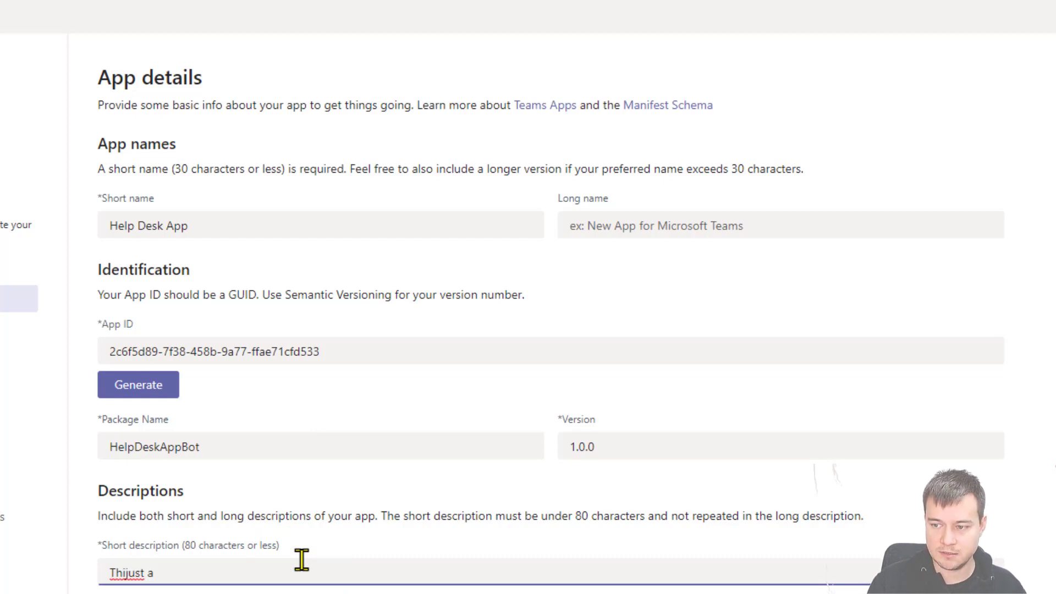
pyautogui.hotkey('ctrl', 'a')
pyautogui.write('Thi')
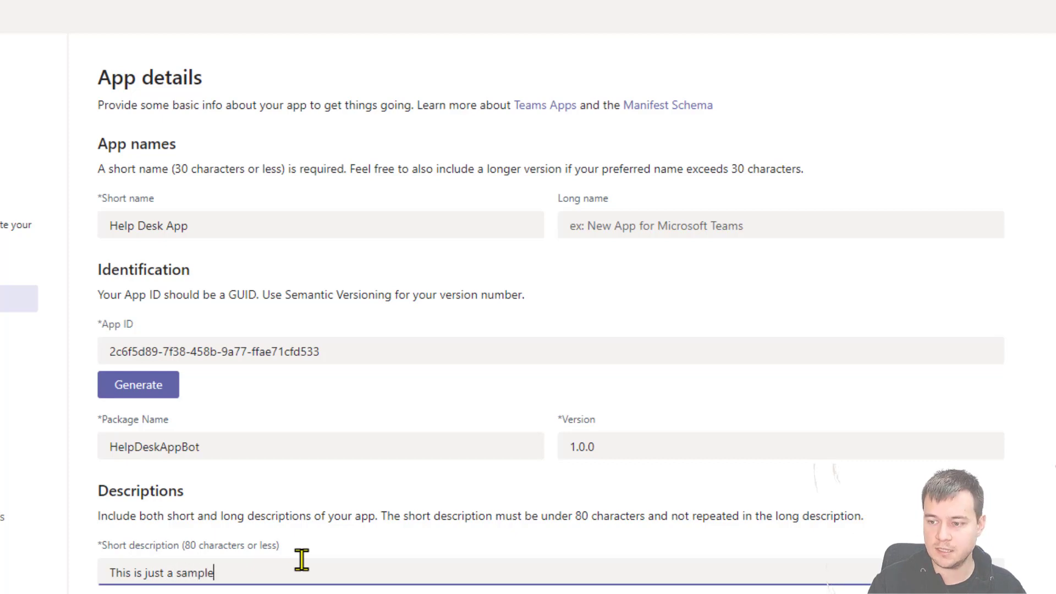
pyautogui.write('s is just a sample chat bot.')
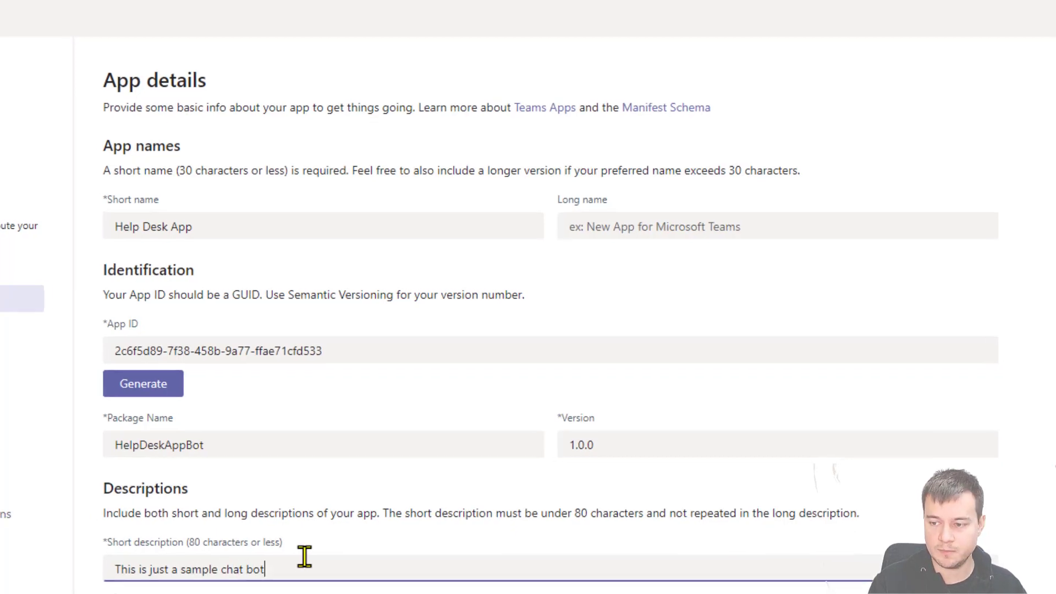
pyautogui.press('Tab')
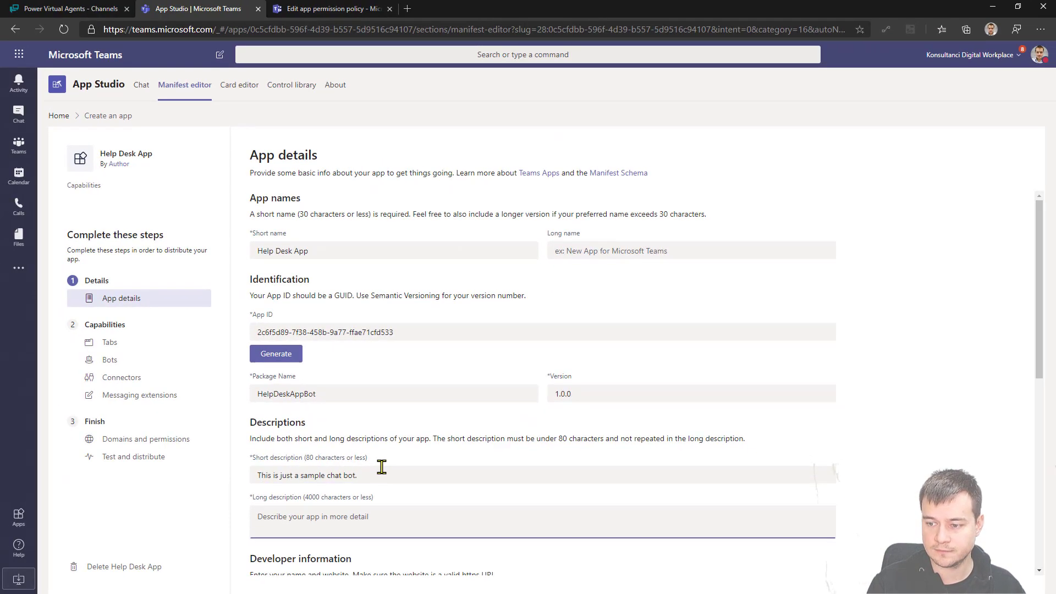
pyautogui.write('Star')
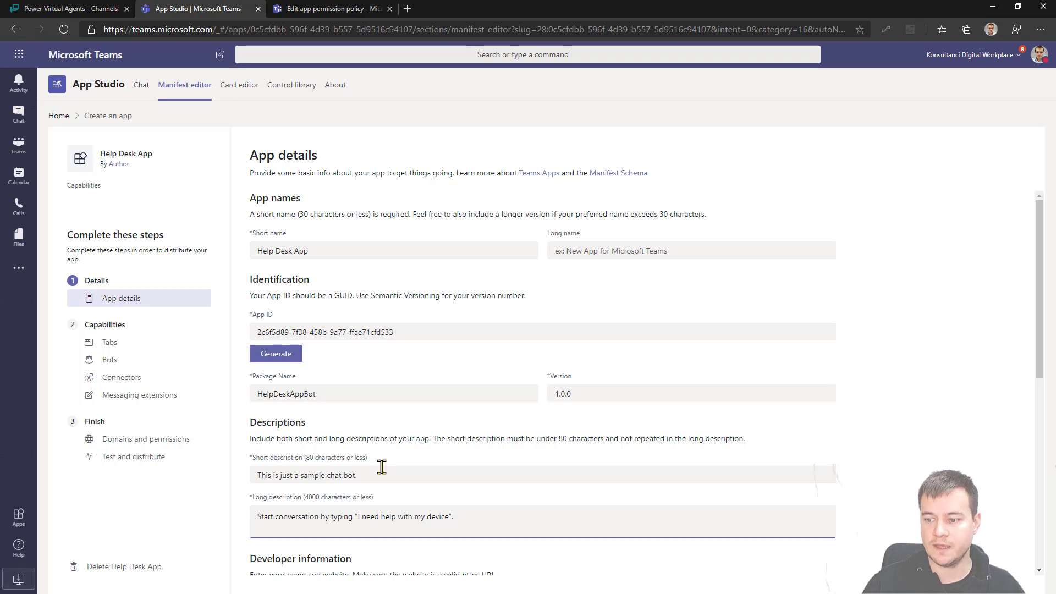
# Enter the developer's name and website address under Developer information.
pyautogui.scroll(-4, 379, 465)
pyautogui.click(325, 383)
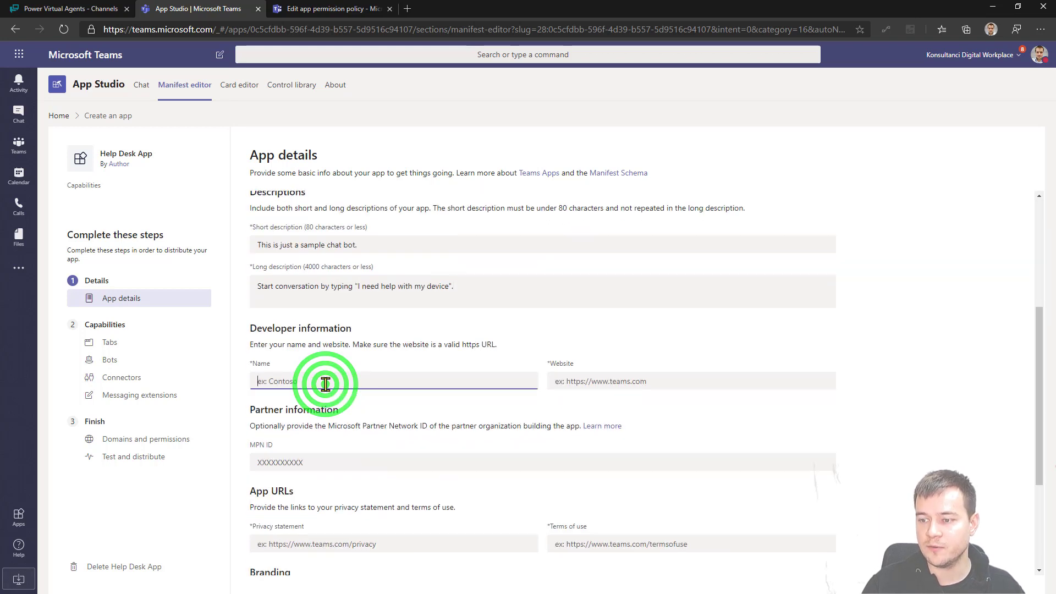
pyautogui.write('Tomasz Poszyt')
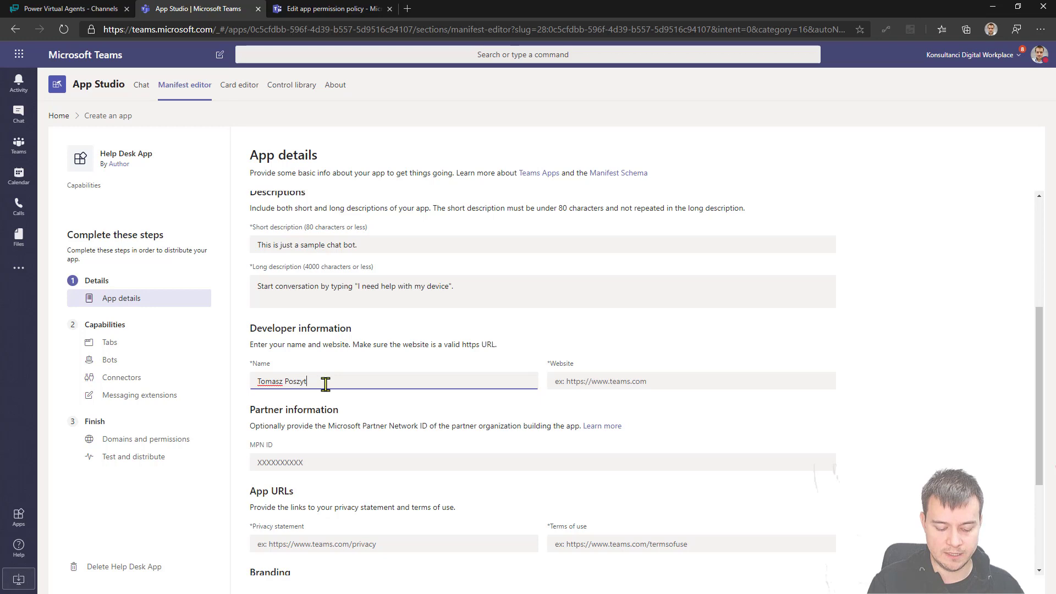
pyautogui.write('ek')
pyautogui.press('Tab')
pyautogui.write('ht')
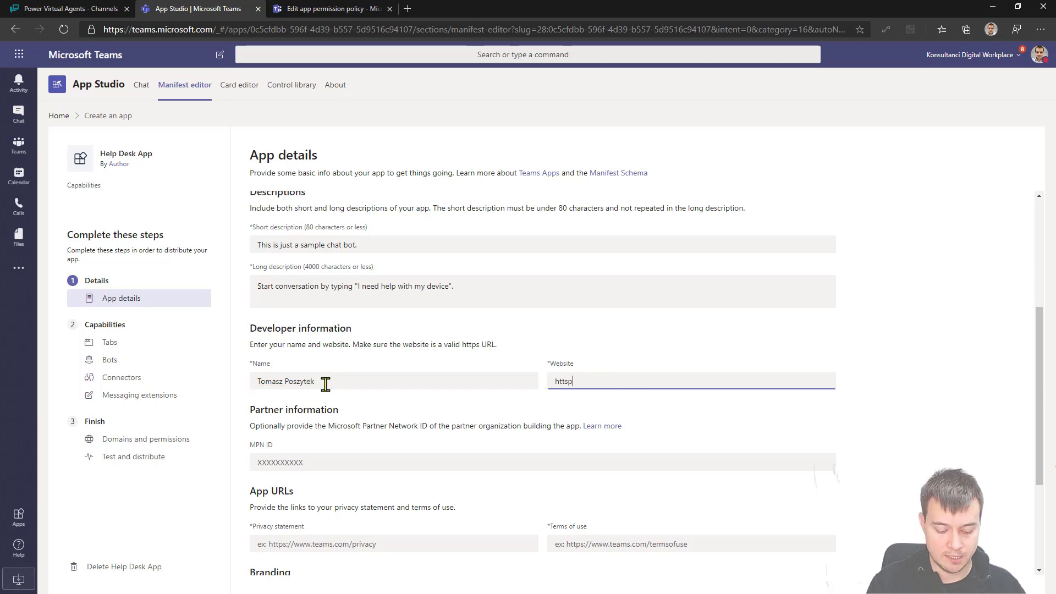
pyautogui.write('htt')
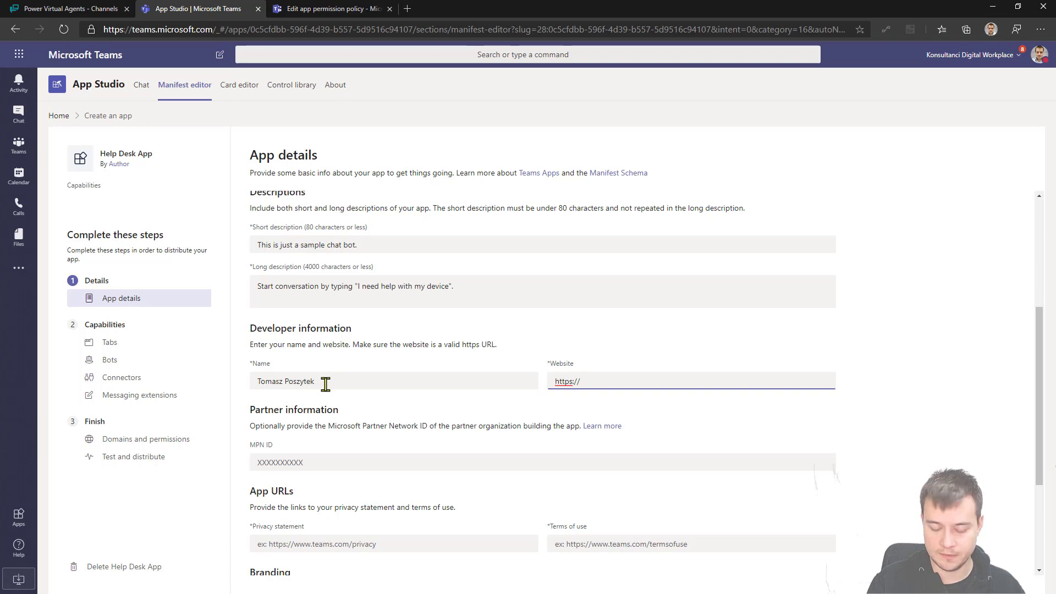
pyautogui.hotkey('ctrl', 'a')
pyautogui.hotkey('ctrl', 'c')
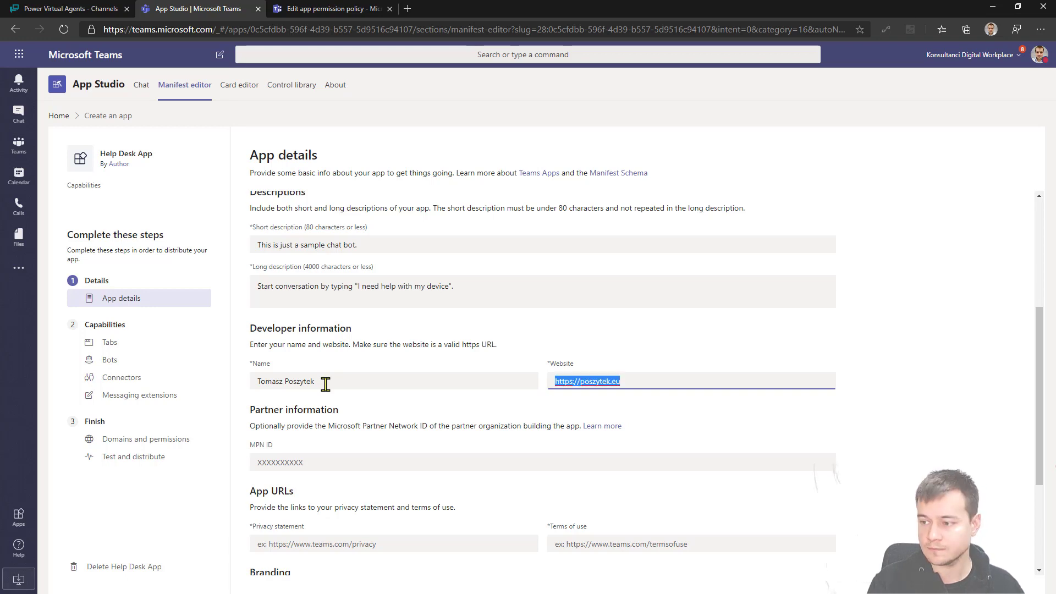
# Paste the website address as the Privacy statement and Terms of use URLs.
pyautogui.scroll(-2, 340, 459)
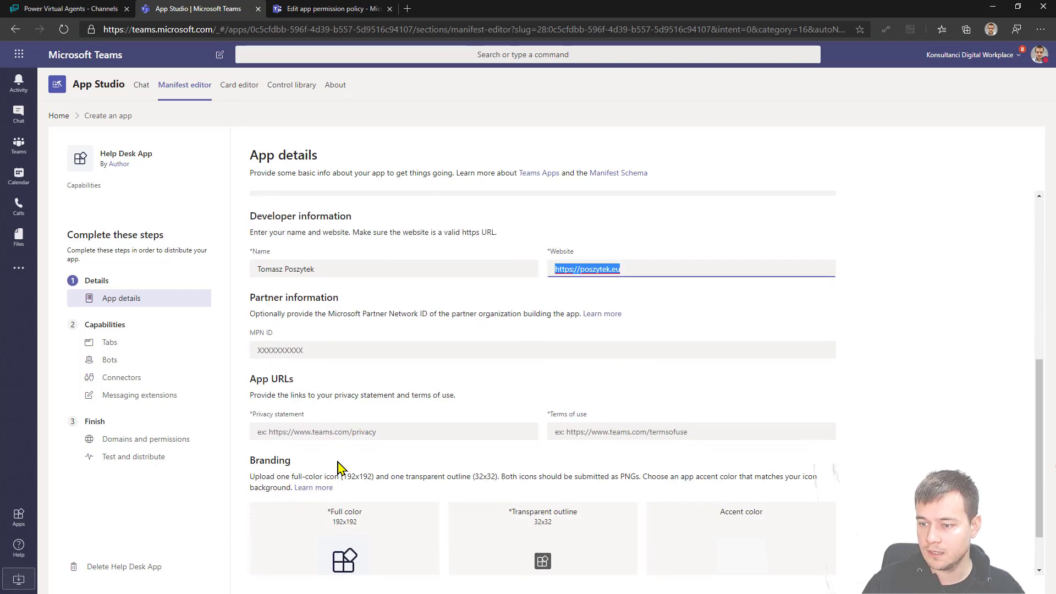
pyautogui.click(342, 428)
pyautogui.hotkey('ctrl', 'v')
pyautogui.click(630, 428)
pyautogui.hotkey('ctrl', 'v')
pyautogui.scroll(-1, 484, 433)
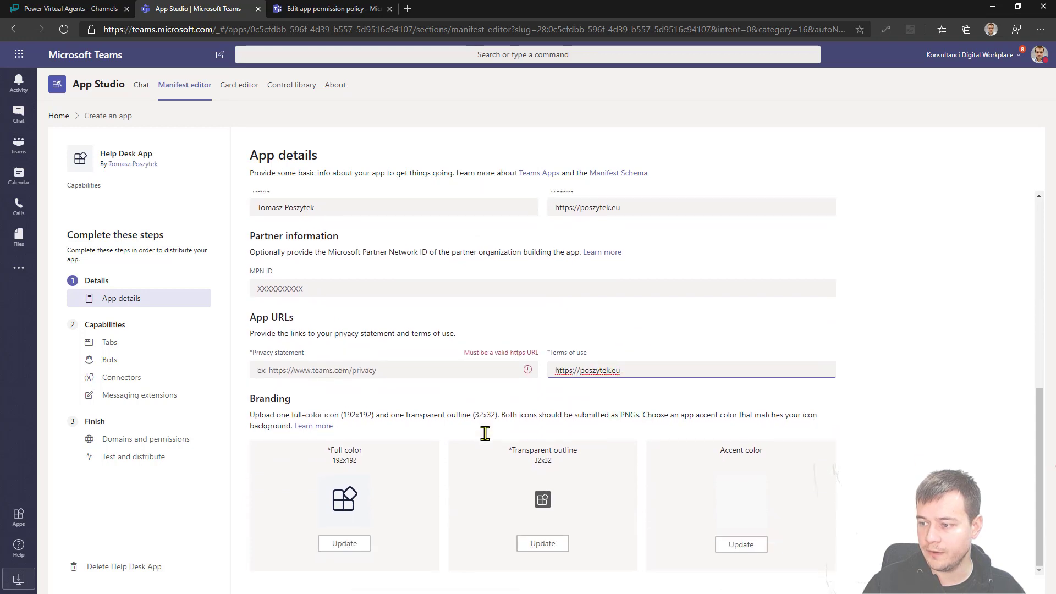
pyautogui.click(478, 394)
pyautogui.click(433, 372)
pyautogui.hotkey('ctrl', 'v')
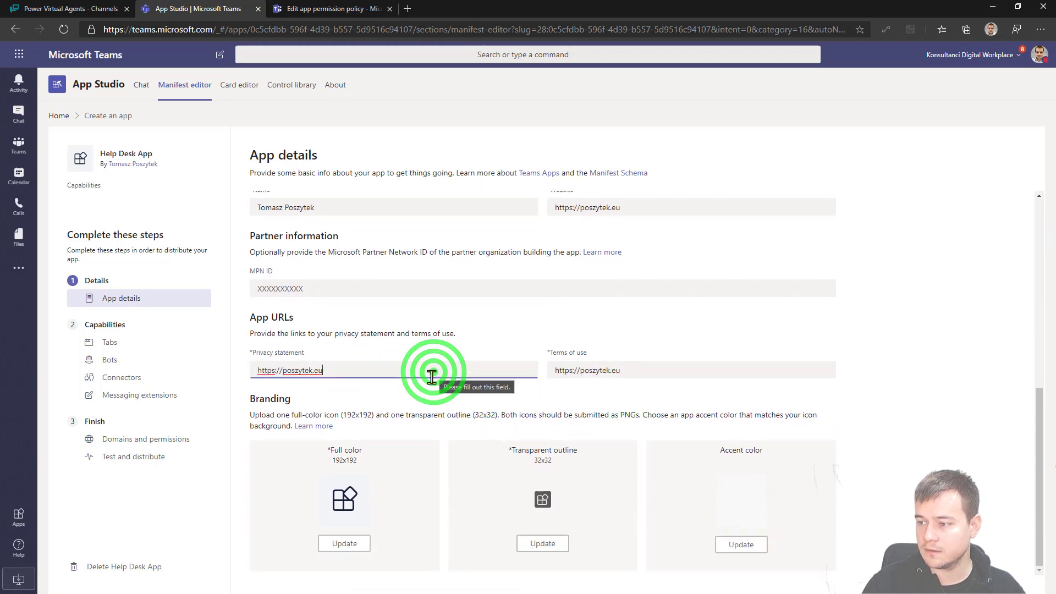
pyautogui.click(422, 396)
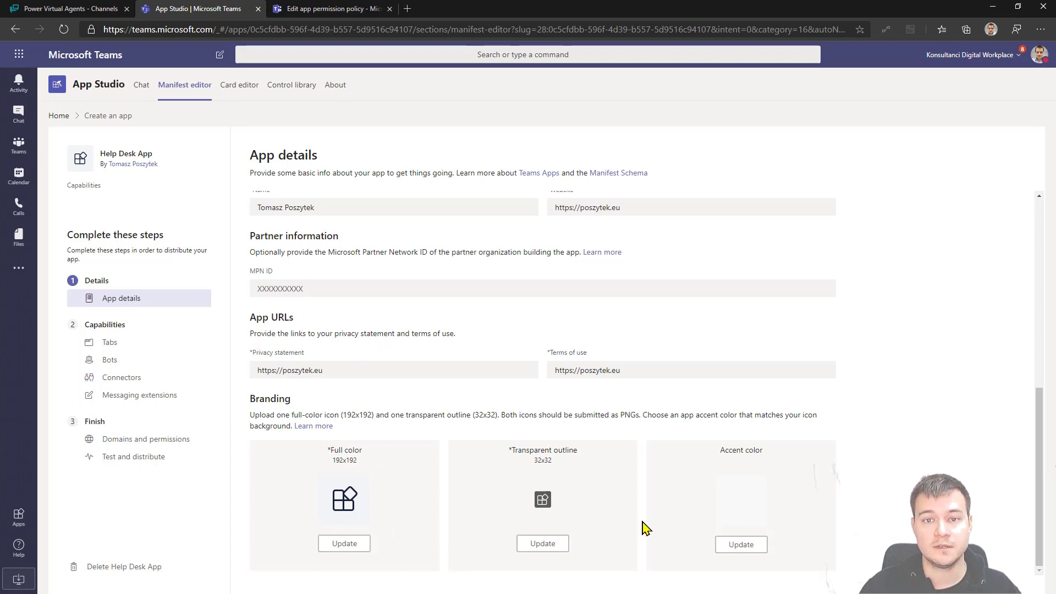
pyautogui.click(347, 544)
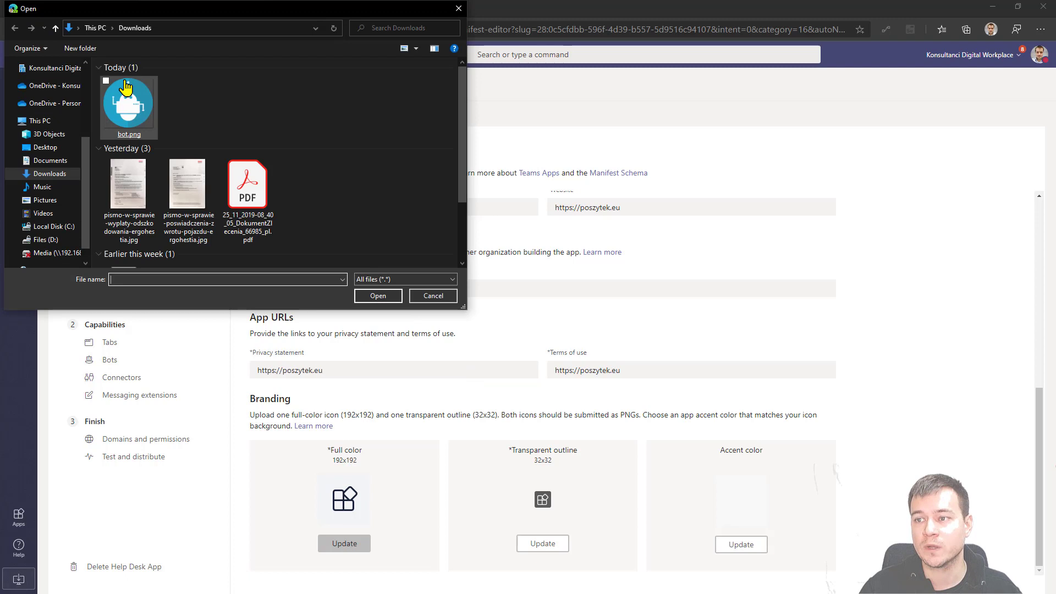
# Upload bot.png as both the full-colour and transparent outline icons.
pyautogui.doubleClick(127, 93)
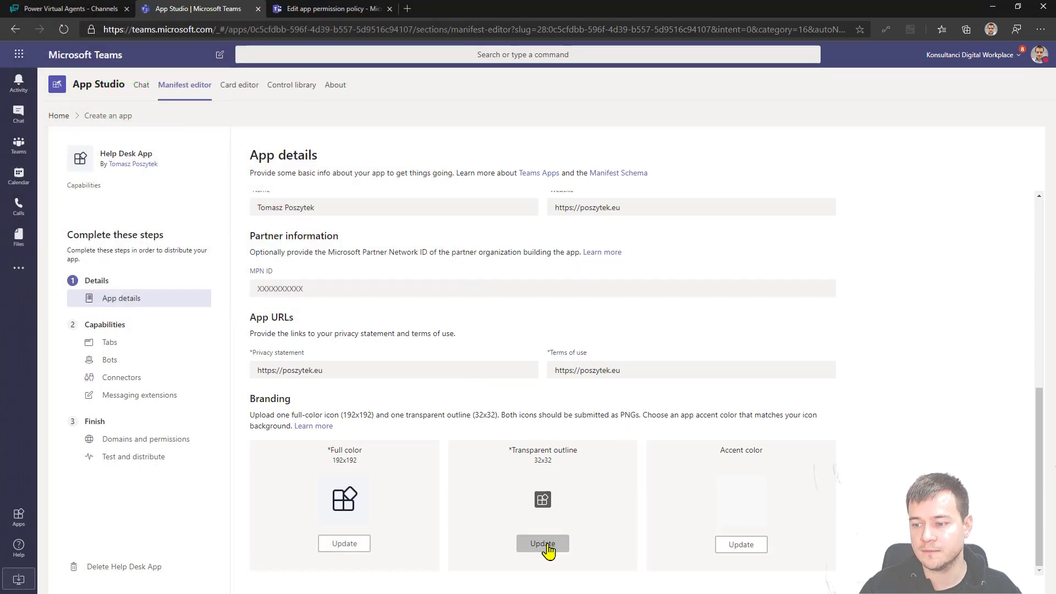
pyautogui.click(547, 544)
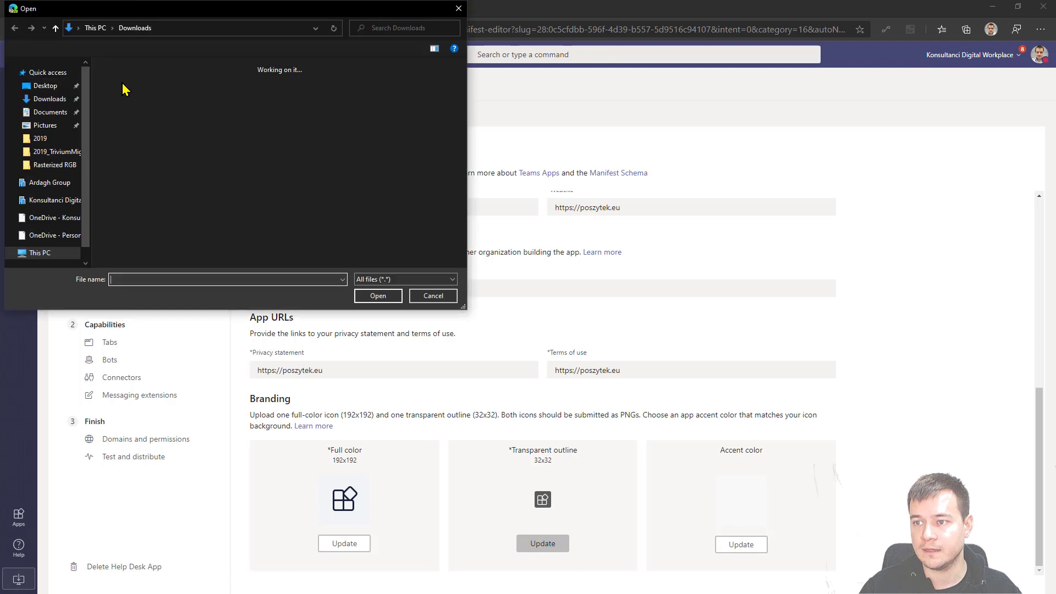
pyautogui.doubleClick(130, 87)
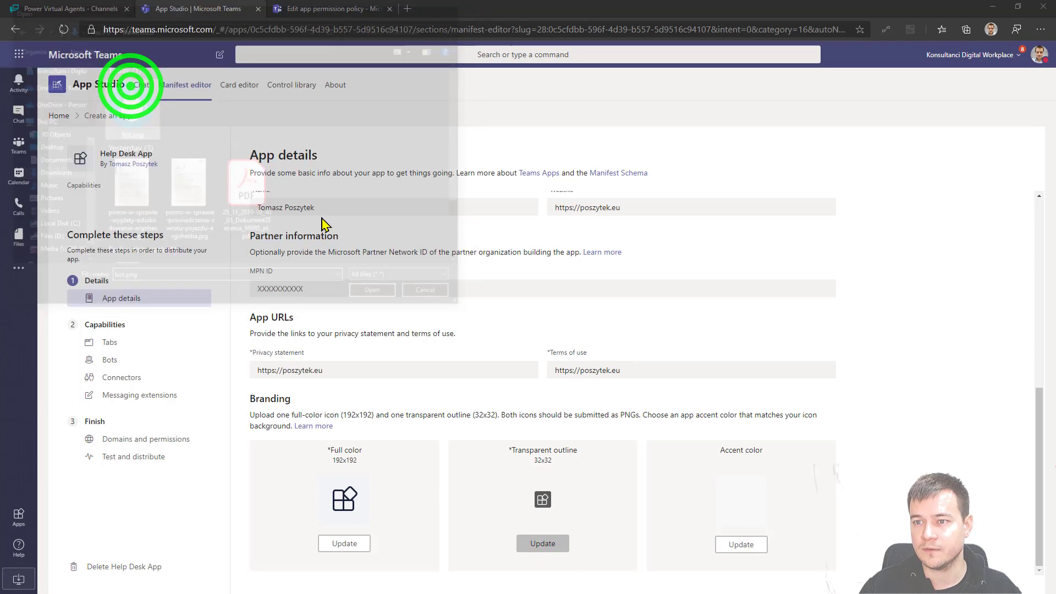
# Set the app's accent colour to teal and save it.
pyautogui.click(741, 544)
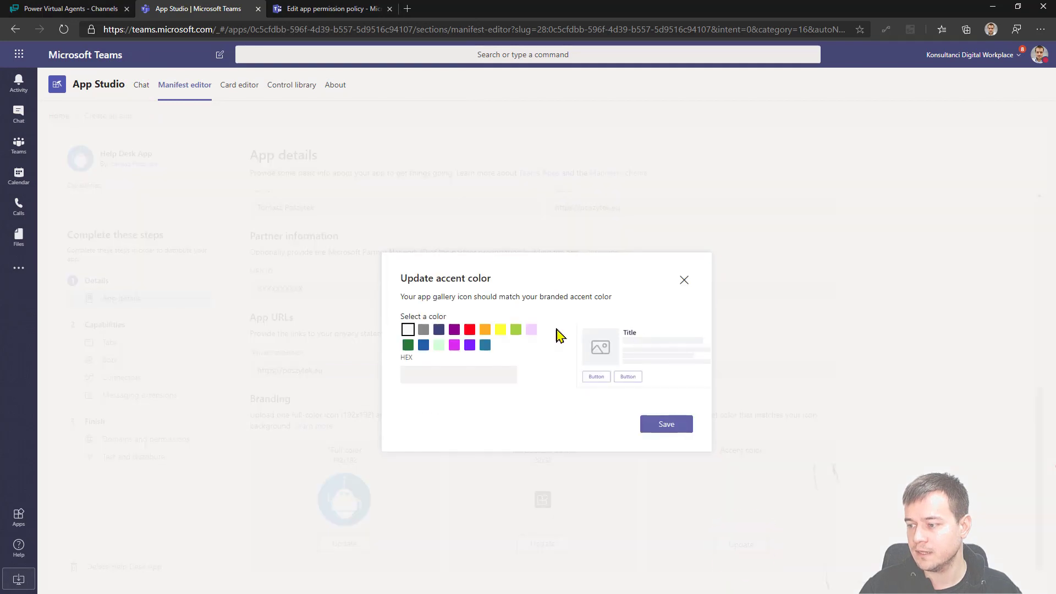
pyautogui.click(484, 345)
pyautogui.click(672, 424)
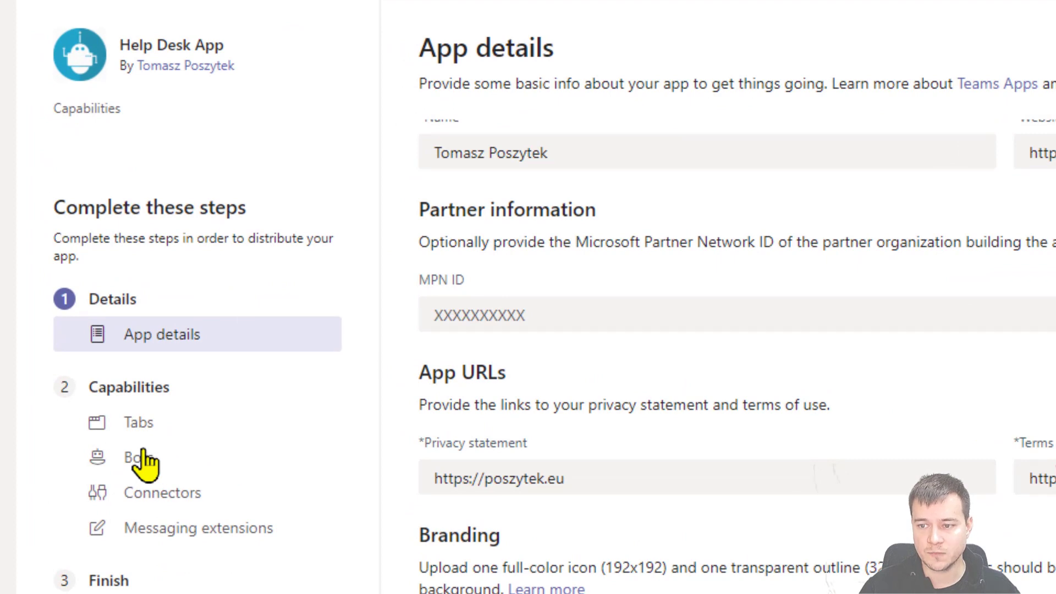
# Link the existing bot 'Helpdesk App' by its App ID with Personal and Team scopes.
pyautogui.click(141, 456)
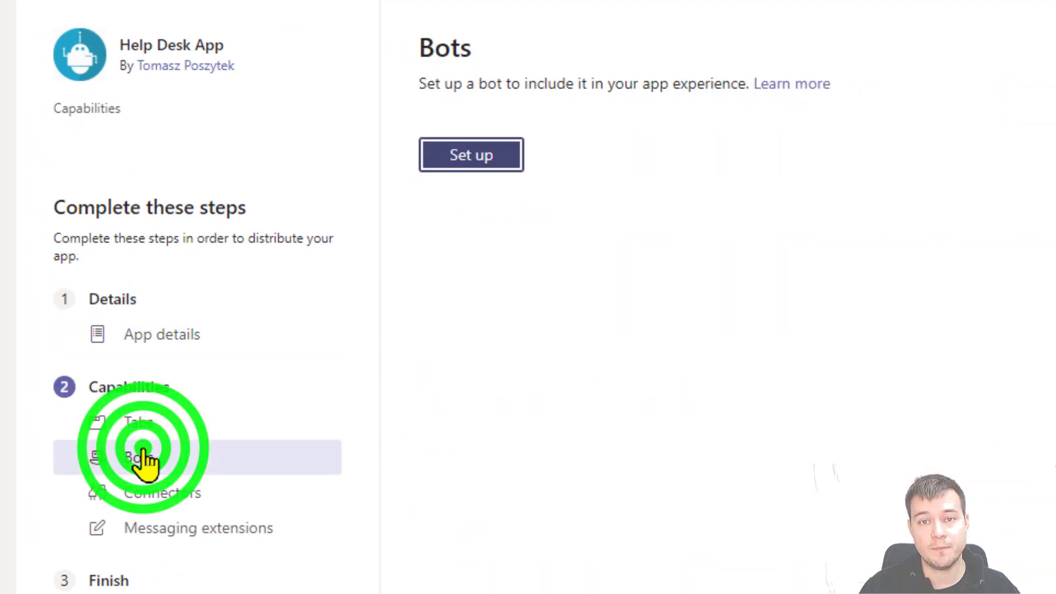
pyautogui.click(471, 158)
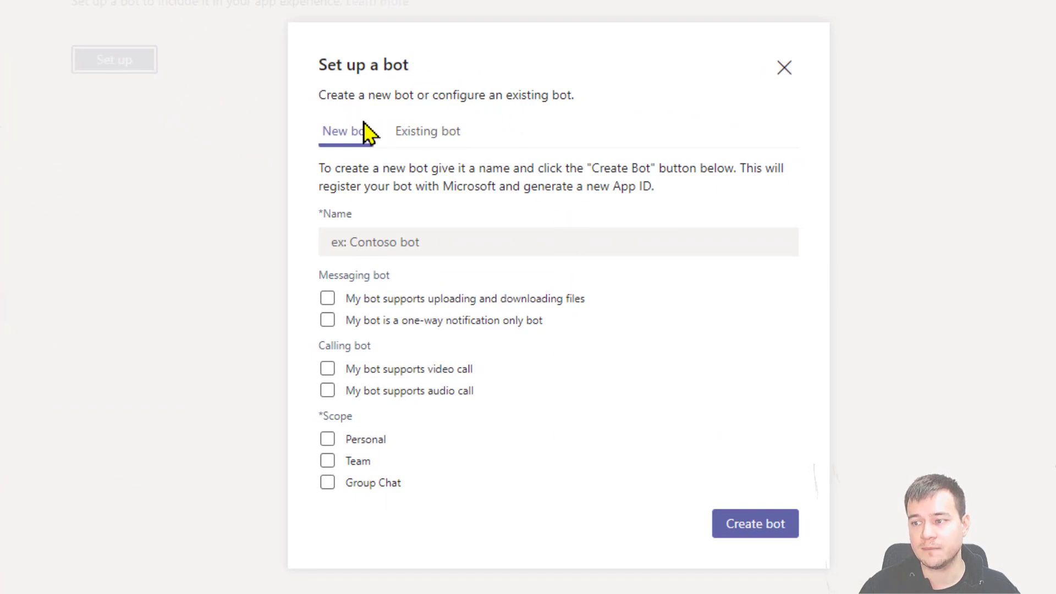
pyautogui.click(415, 132)
pyautogui.click(368, 198)
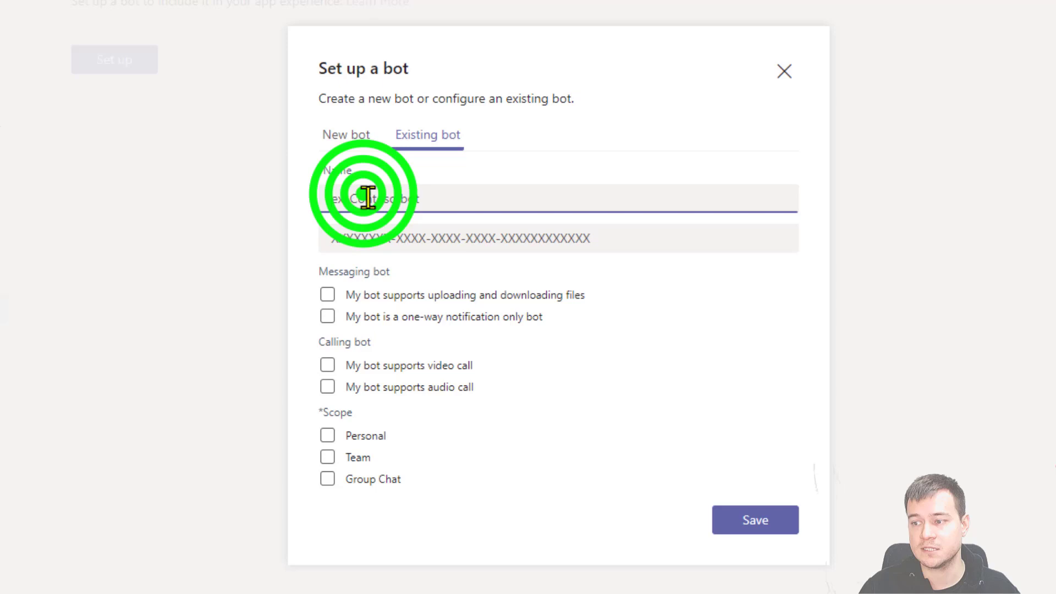
pyautogui.write('Help')
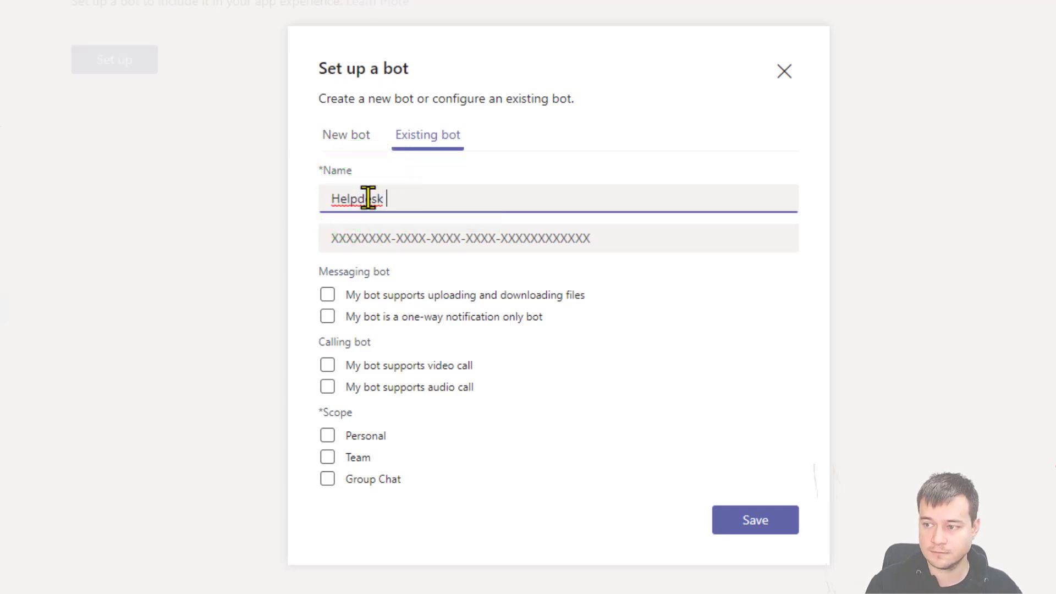
pyautogui.write('desk ')
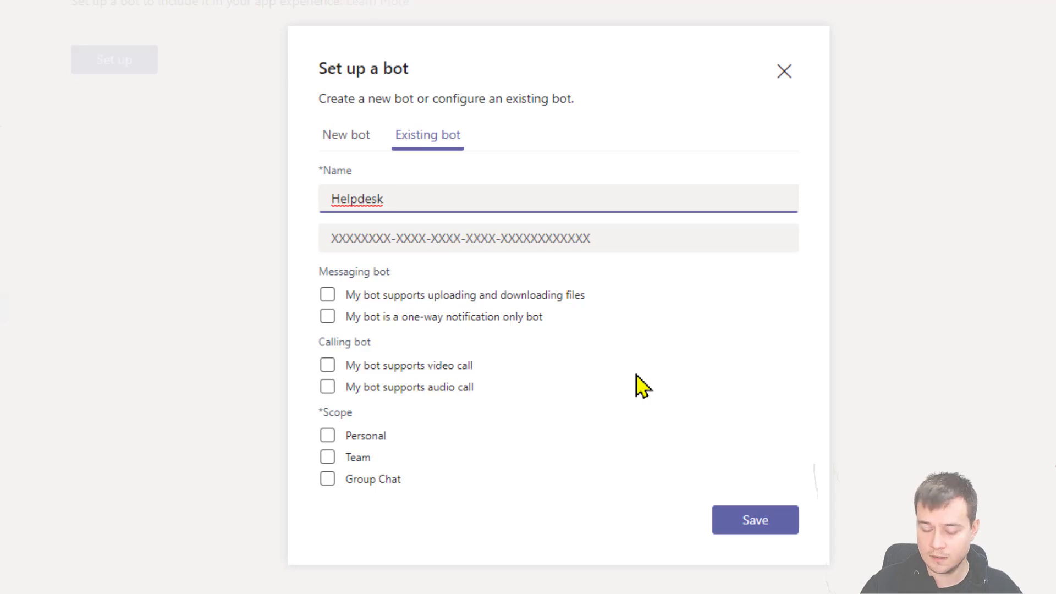
pyautogui.write('App')
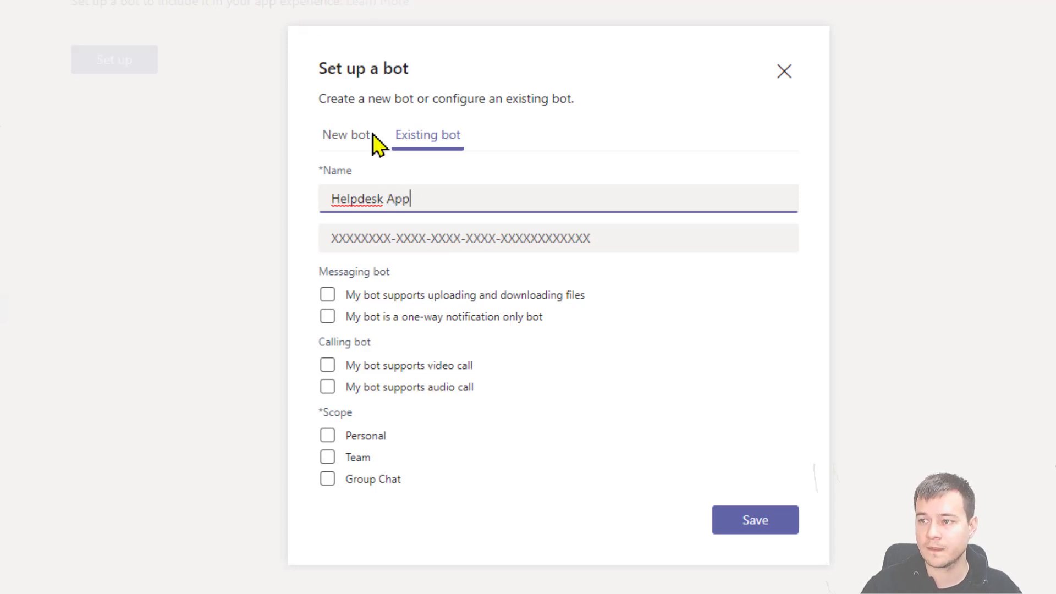
pyautogui.click(423, 234)
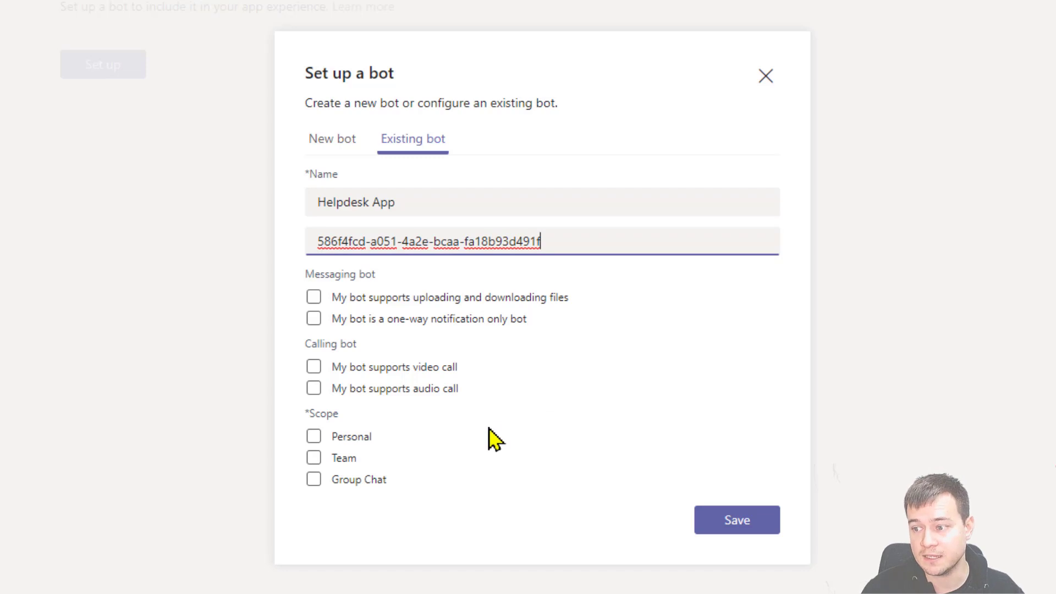
pyautogui.click(348, 438)
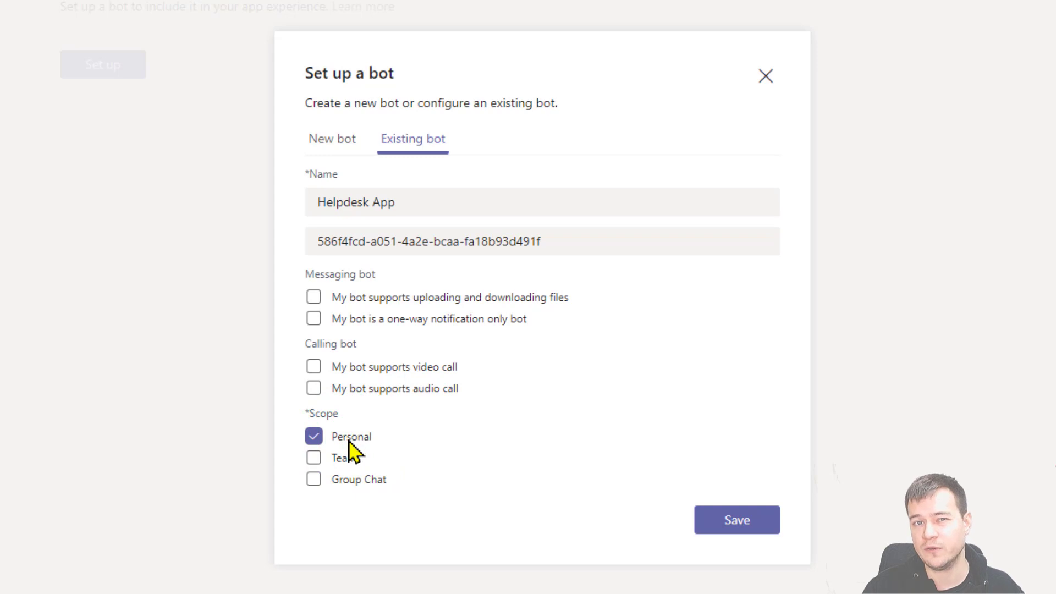
pyautogui.click(339, 458)
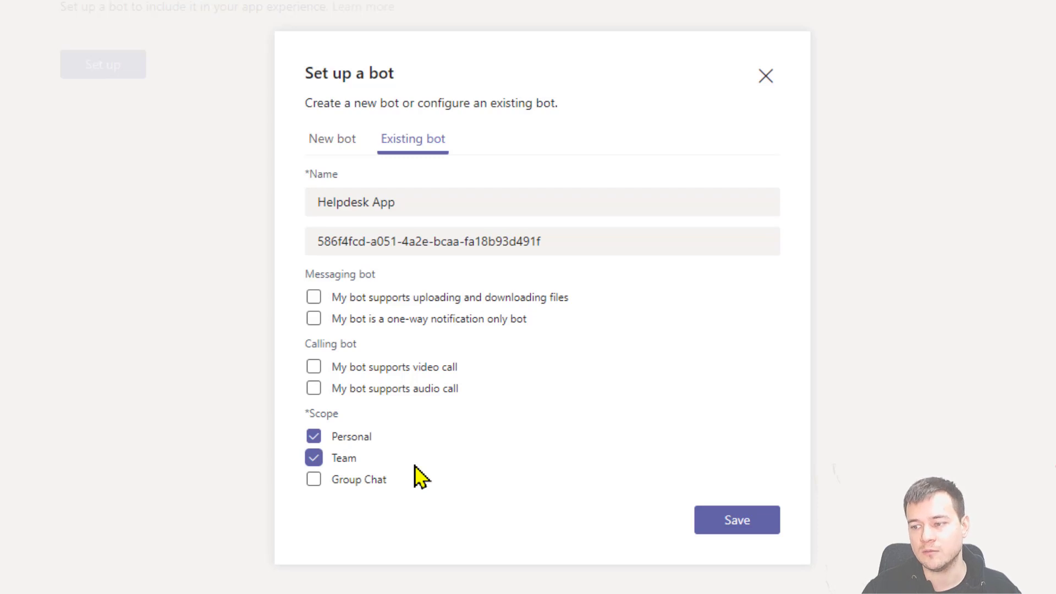
pyautogui.click(714, 529)
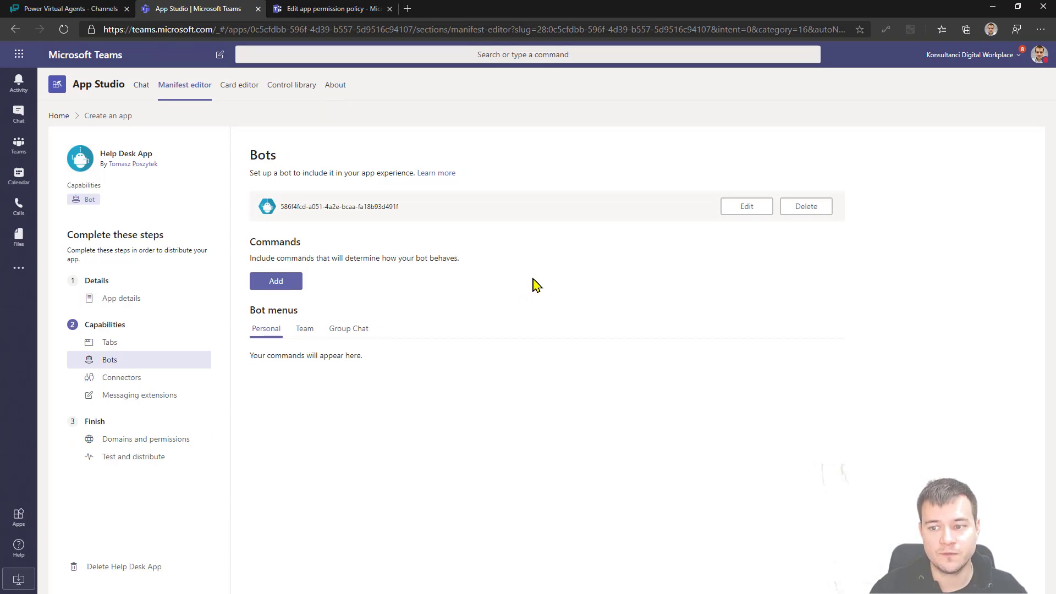
# Paste token.botframework.com into Domains and permissions and add it as a valid domain.
pyautogui.click(151, 442)
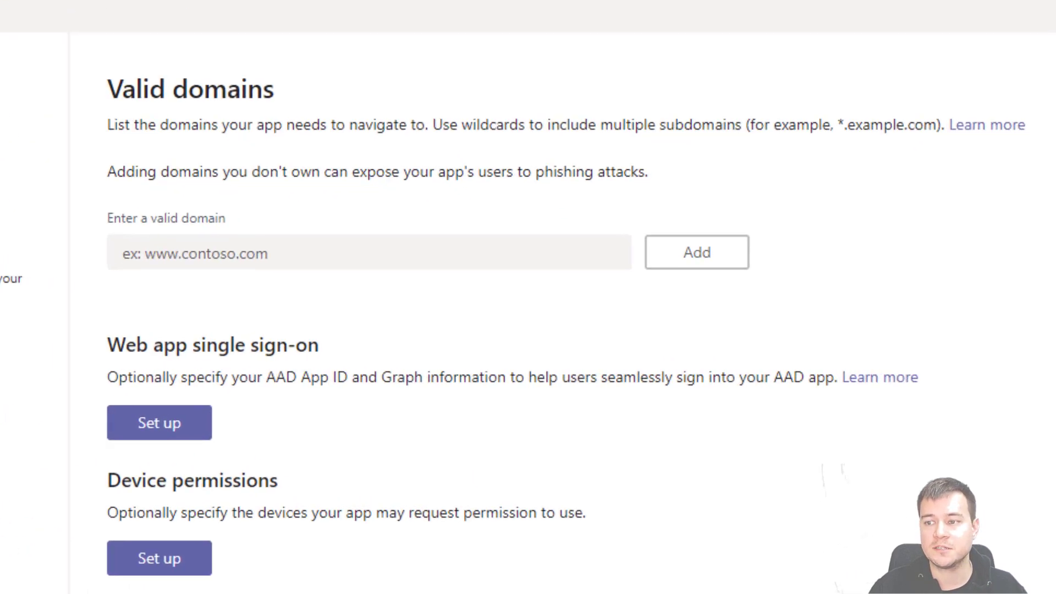
pyautogui.click(219, 256)
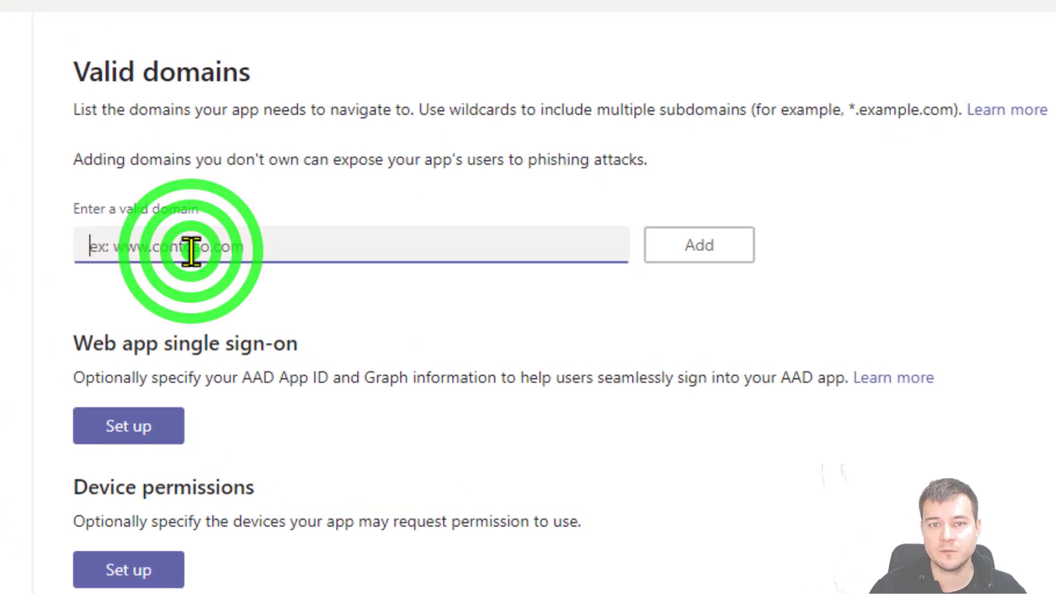
pyautogui.hotkey('ctrl', 'v')
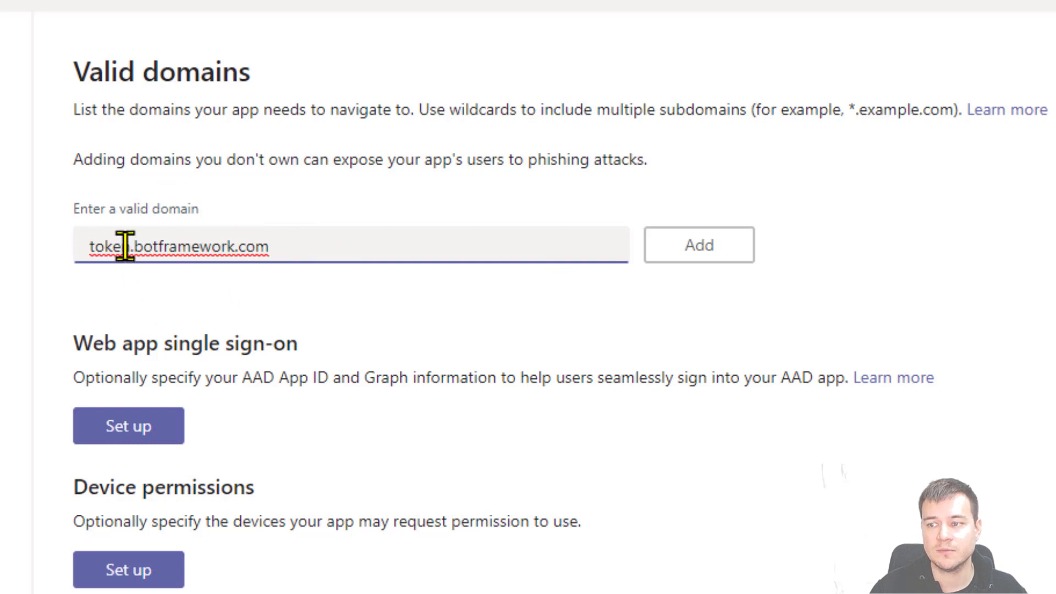
pyautogui.click(732, 256)
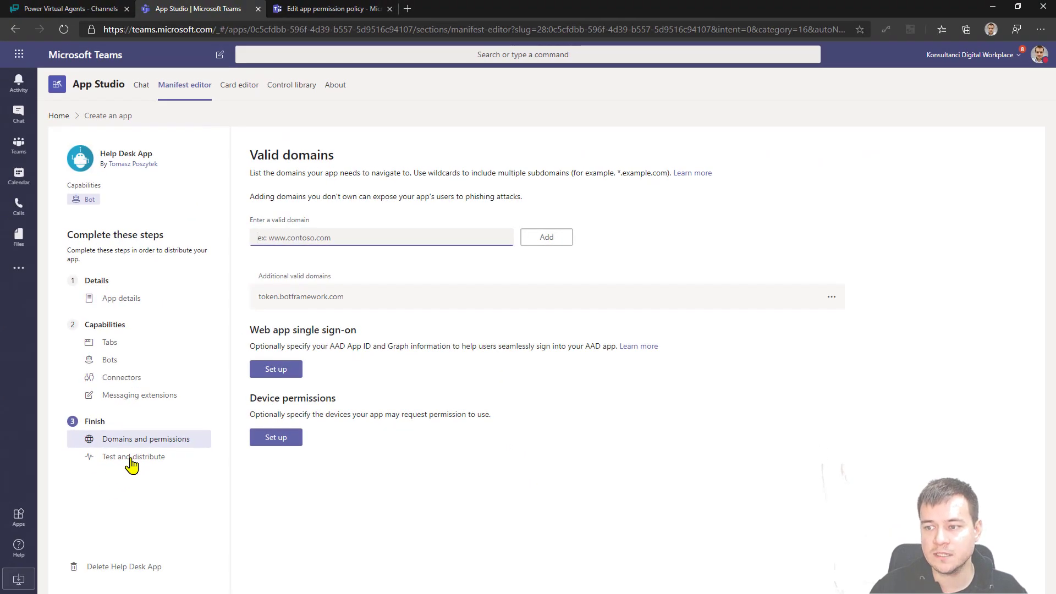
# Install the Help Desk App from Test and distribute and add it for yourself.
pyautogui.click(132, 463)
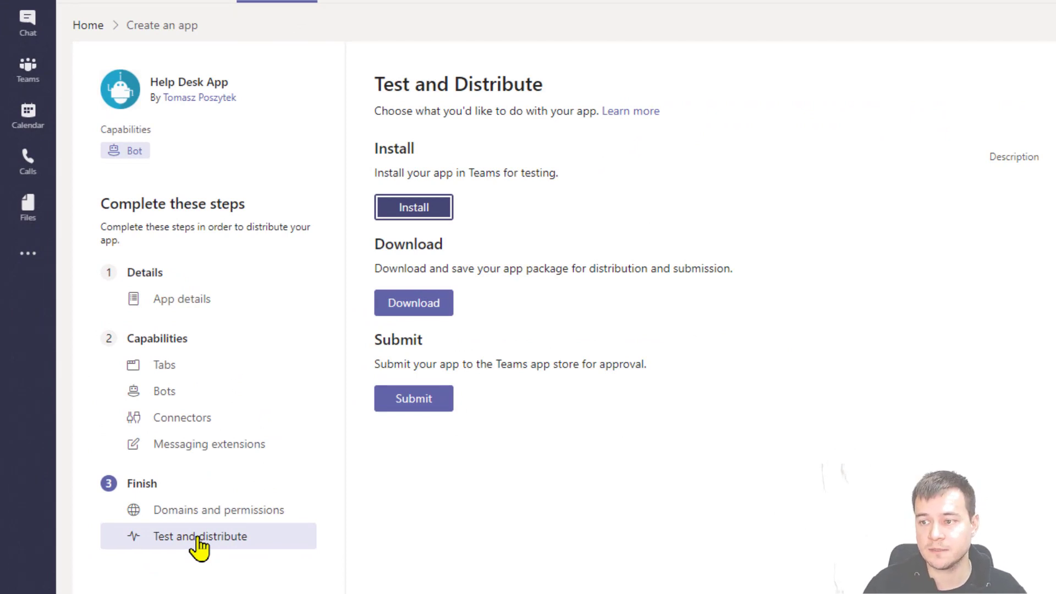
pyautogui.click(406, 208)
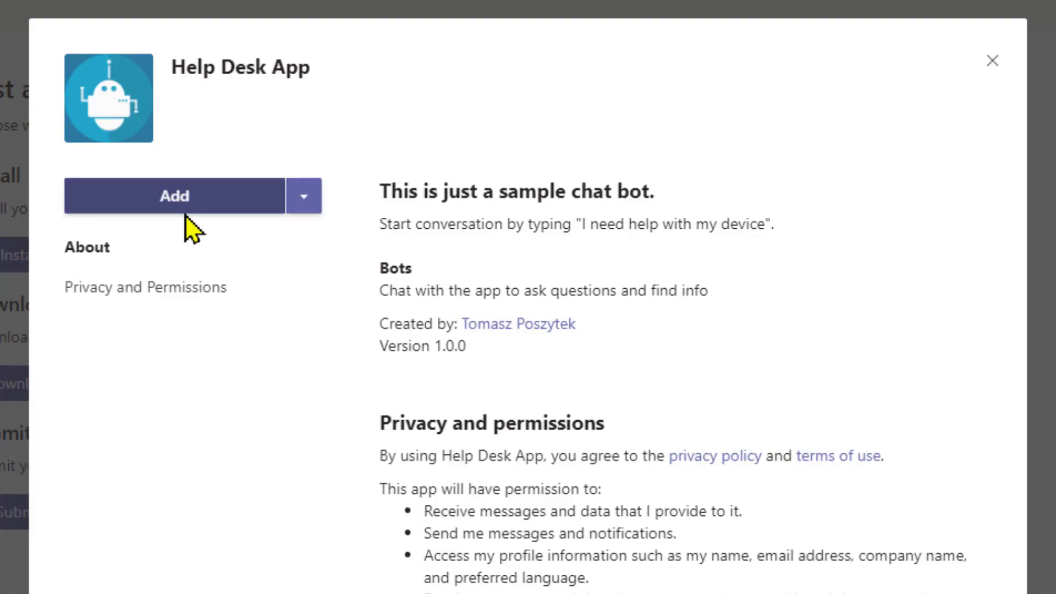
pyautogui.click(304, 204)
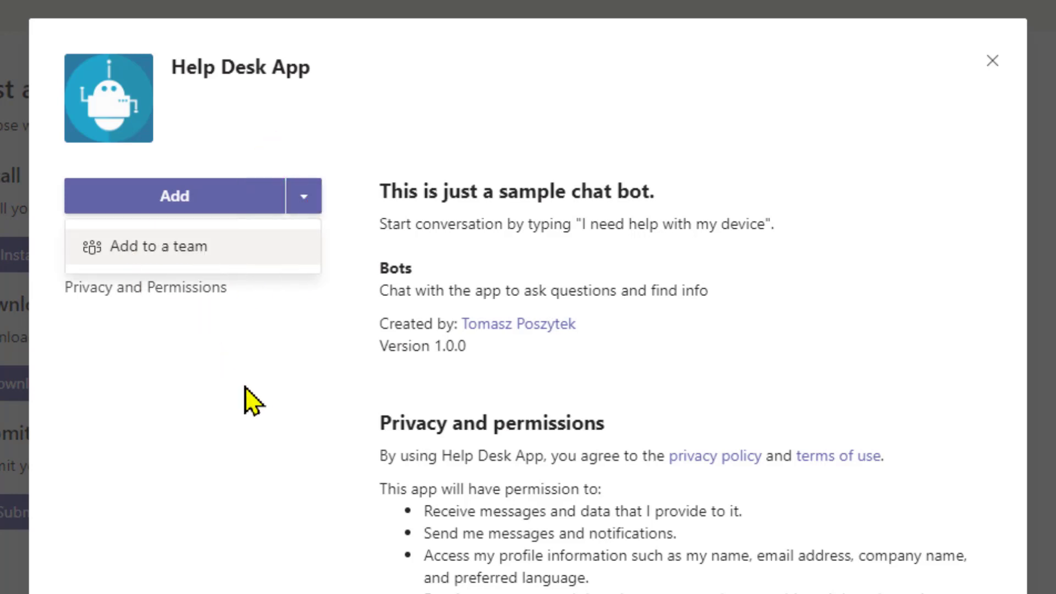
pyautogui.click(223, 205)
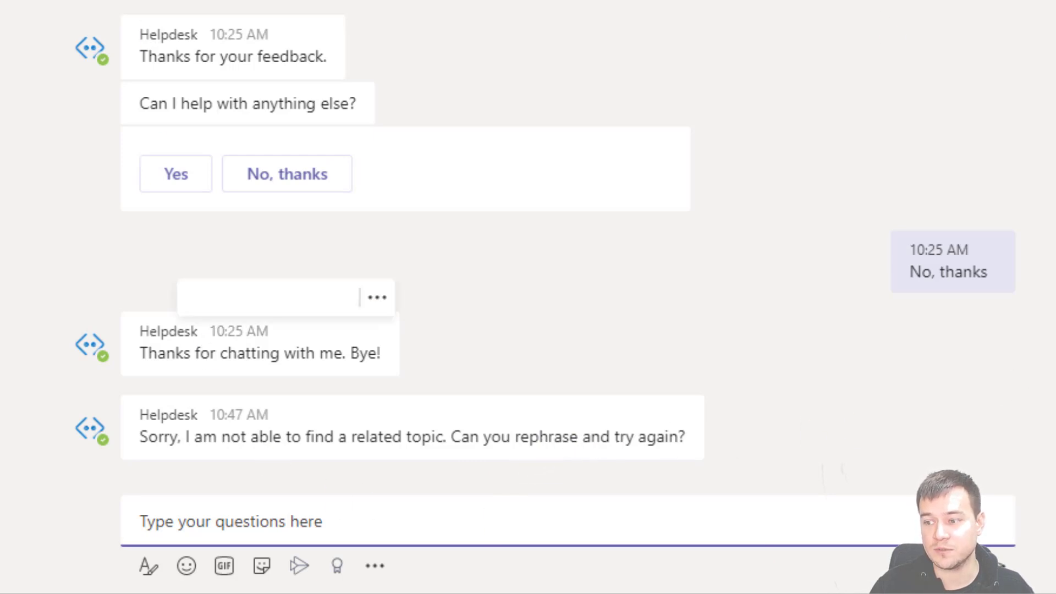
# Send 'I need help with my device' to the Helpdesk bot.
pyautogui.click(413, 515)
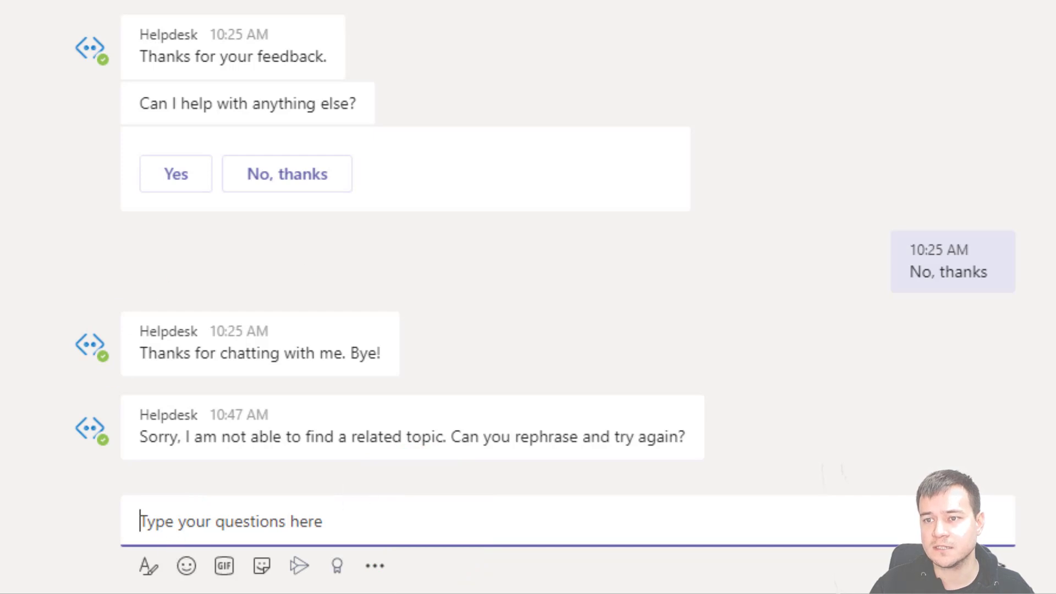
pyautogui.click(252, 514)
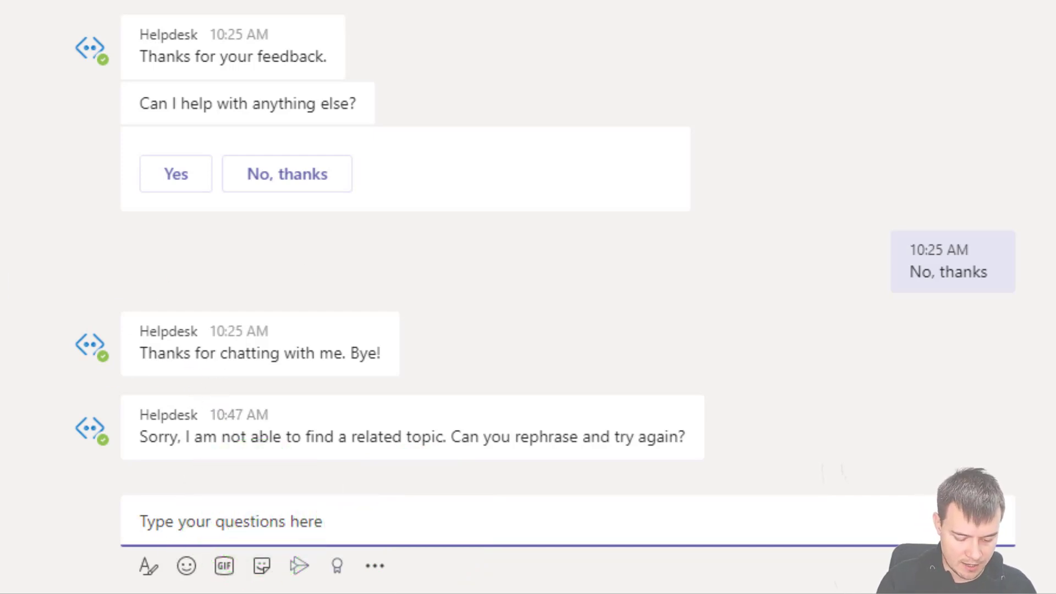
pyautogui.write('I need help ')
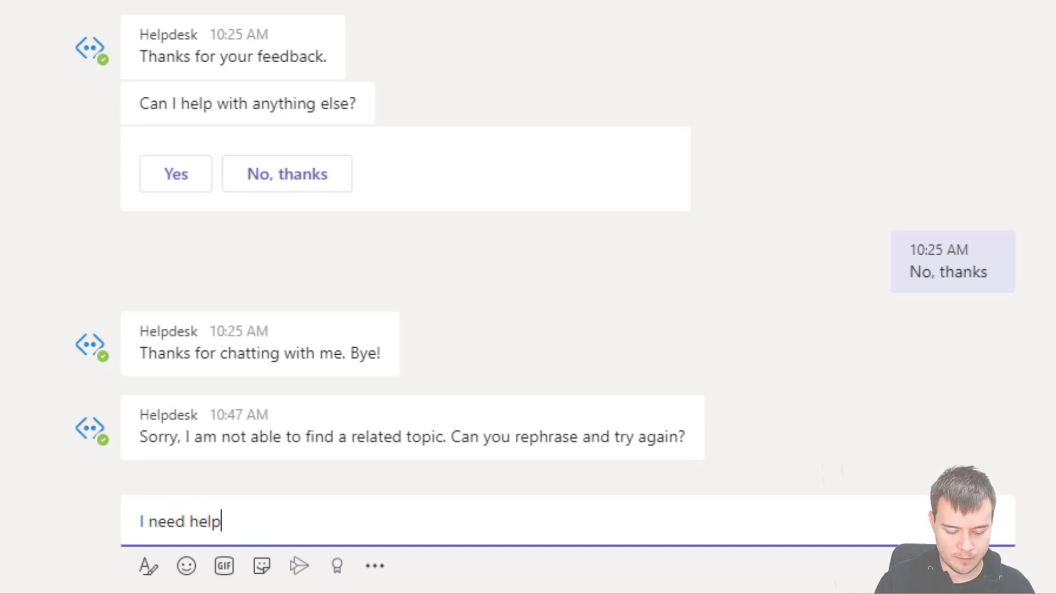
pyautogui.write('with my device')
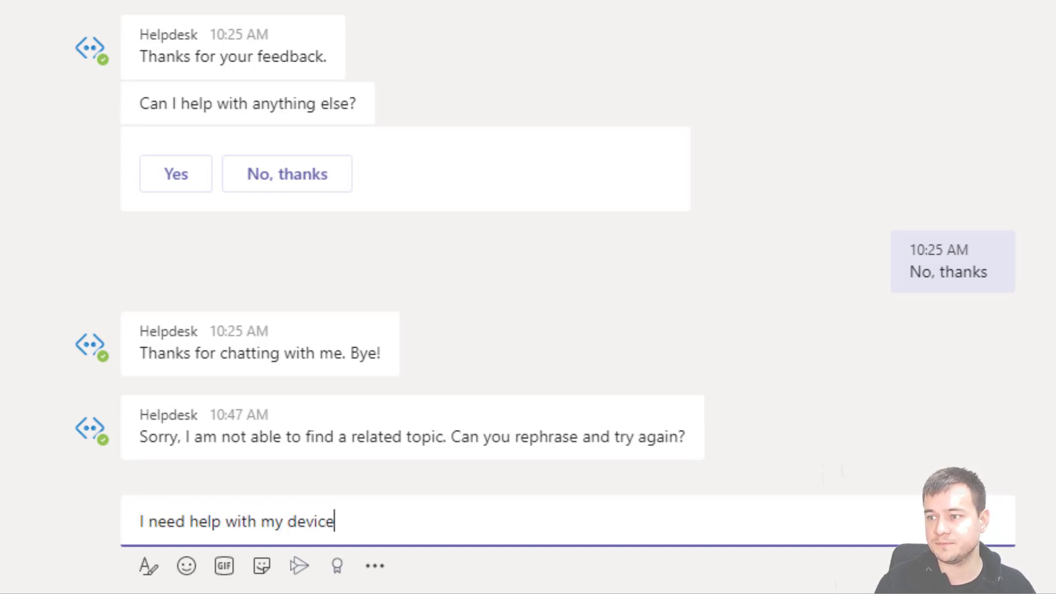
pyautogui.press('Return')
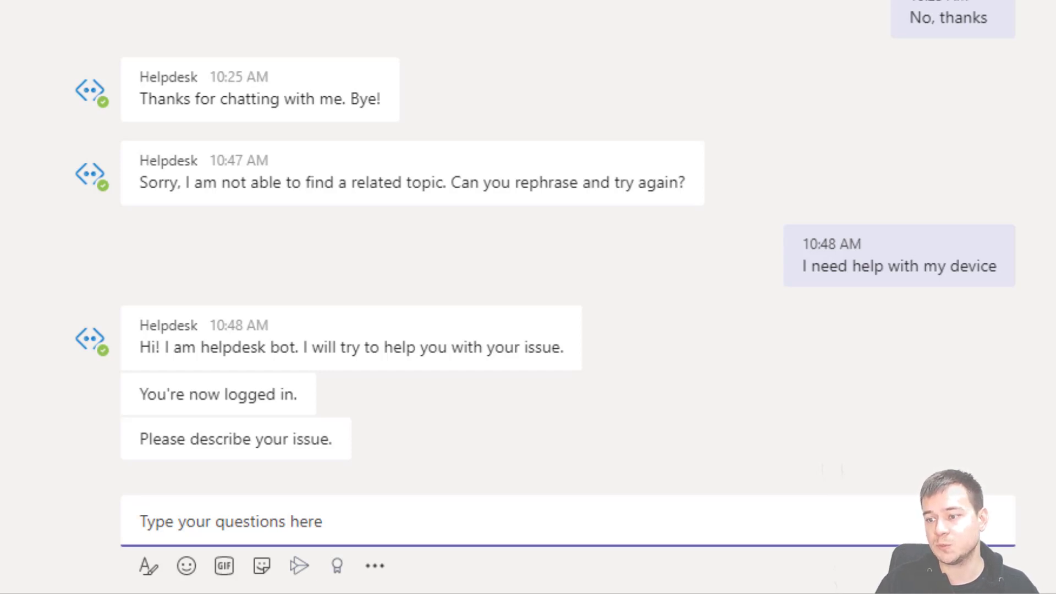
# Review the bot's reply, then send 'My battery is dead'.
pyautogui.scroll(10, 476, 61)
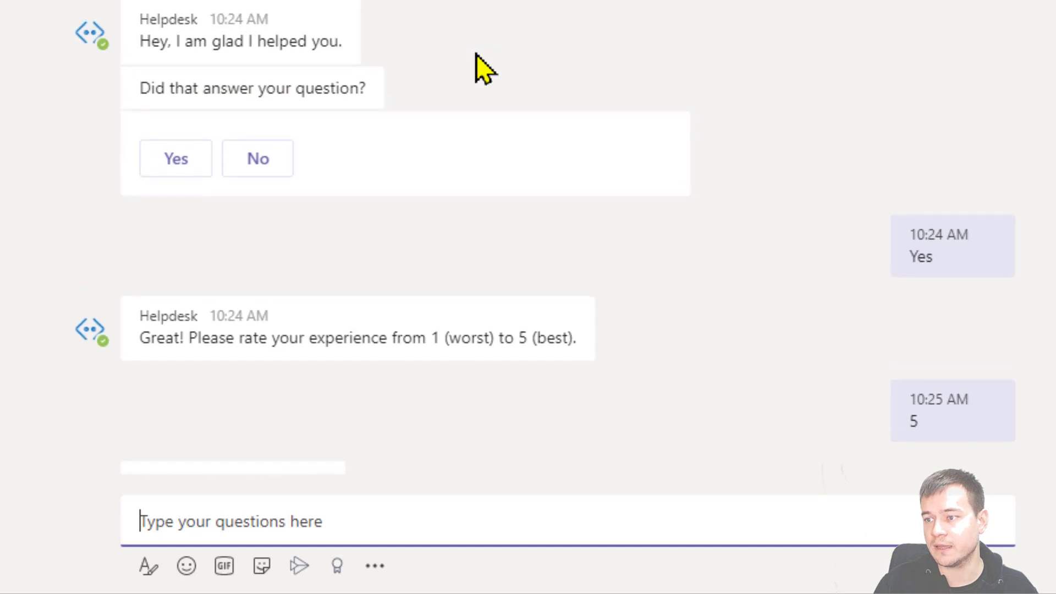
pyautogui.scroll(5, 477, 65)
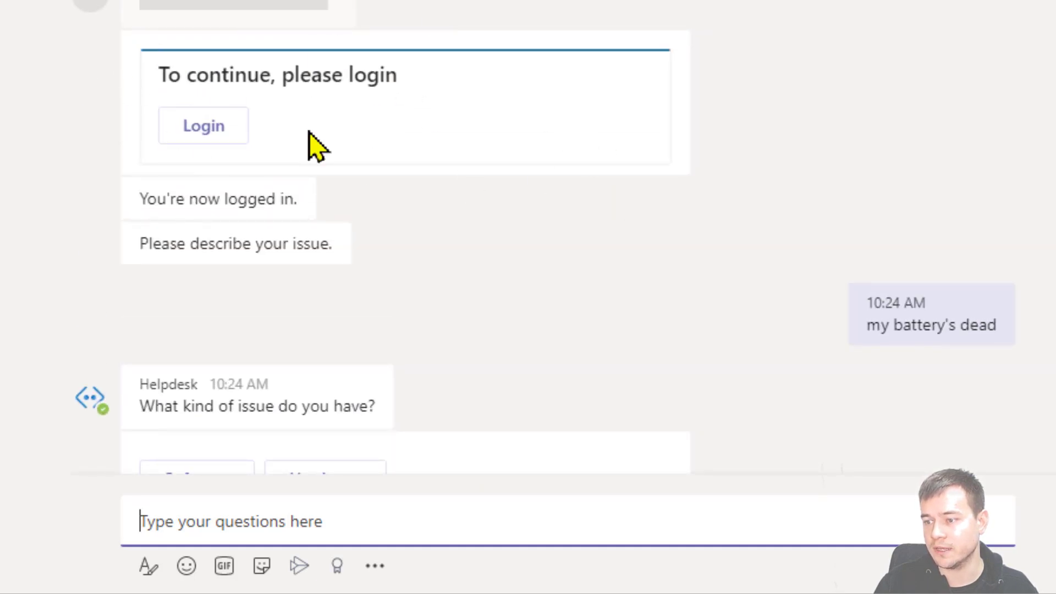
pyautogui.scroll(-15, 429, 178)
pyautogui.scroll(-5, 429, 182)
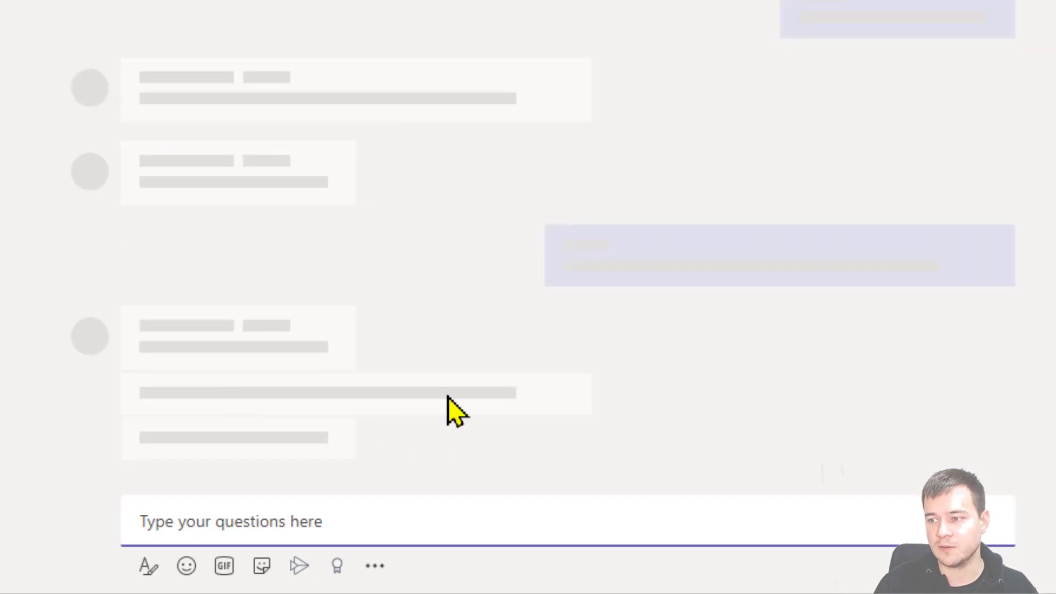
pyautogui.scroll(5, 499, 302)
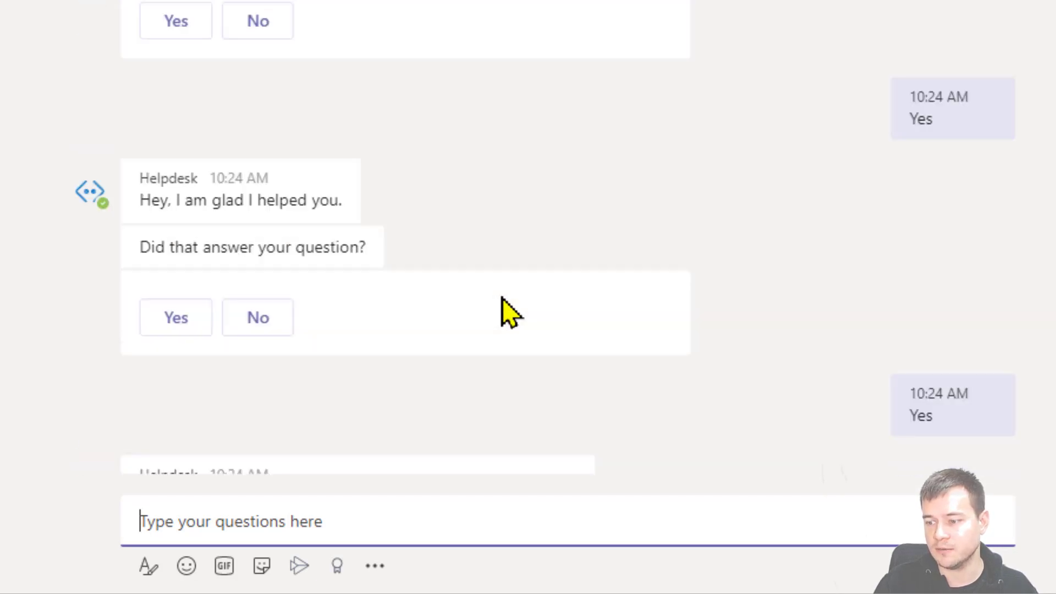
pyautogui.click(482, 521)
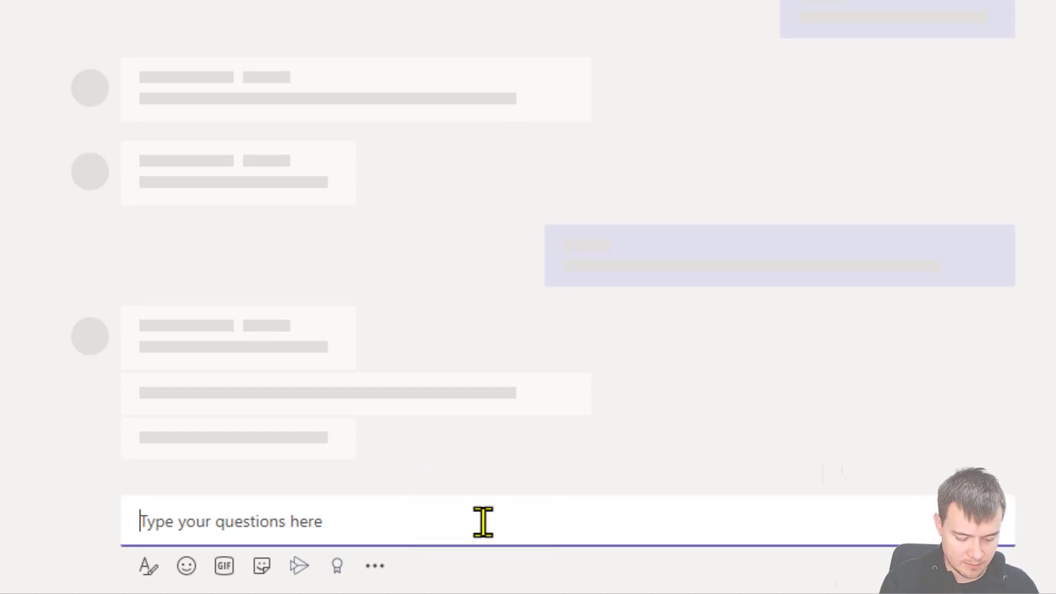
pyautogui.write('My battery is dead')
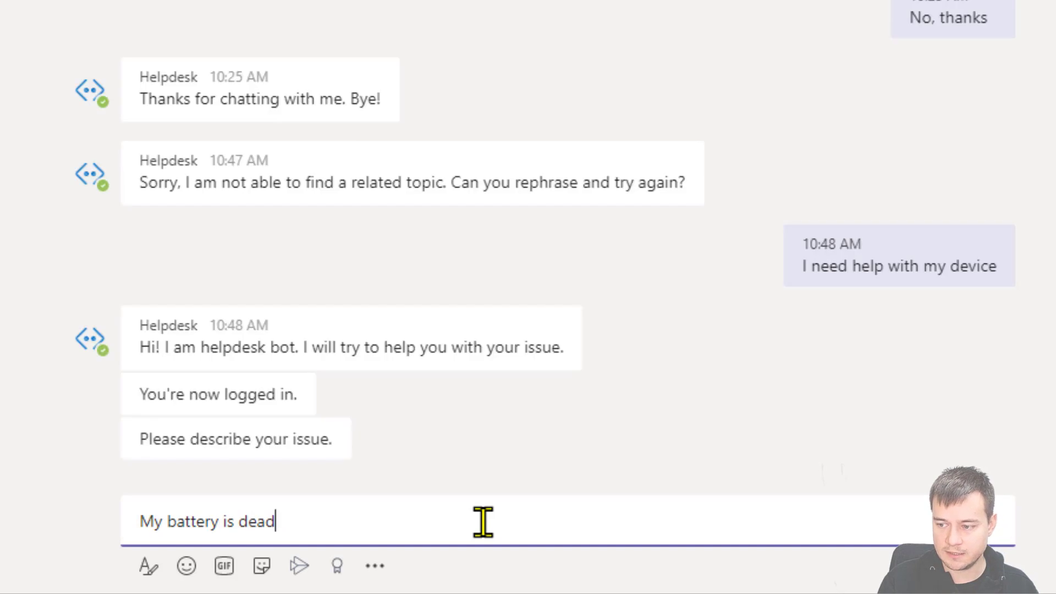
pyautogui.press('Return')
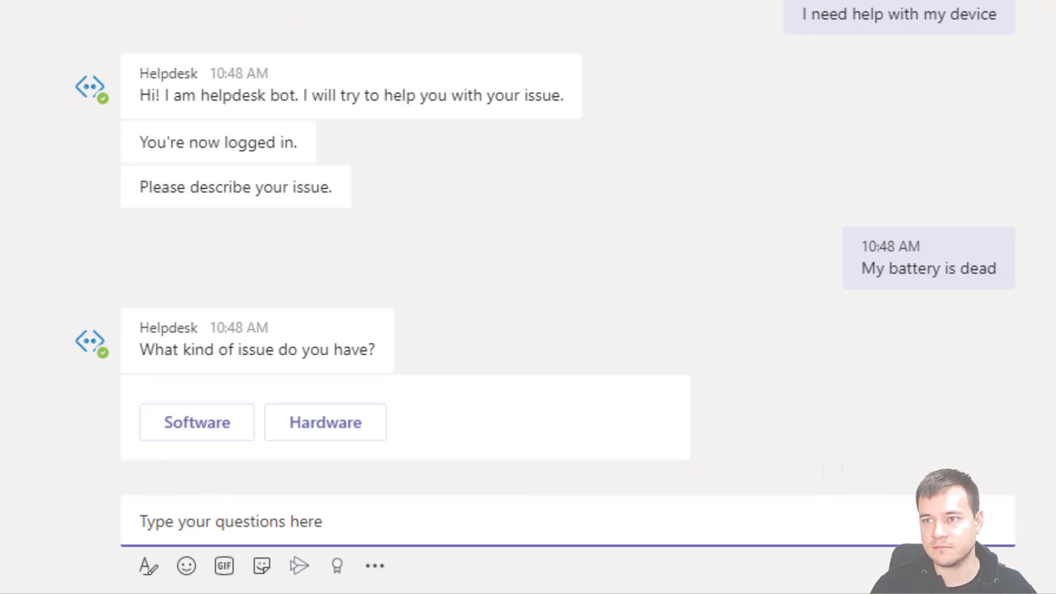
# Choose Hardware as the issue type and confirm twice that the answer helped.
pyautogui.click(323, 419)
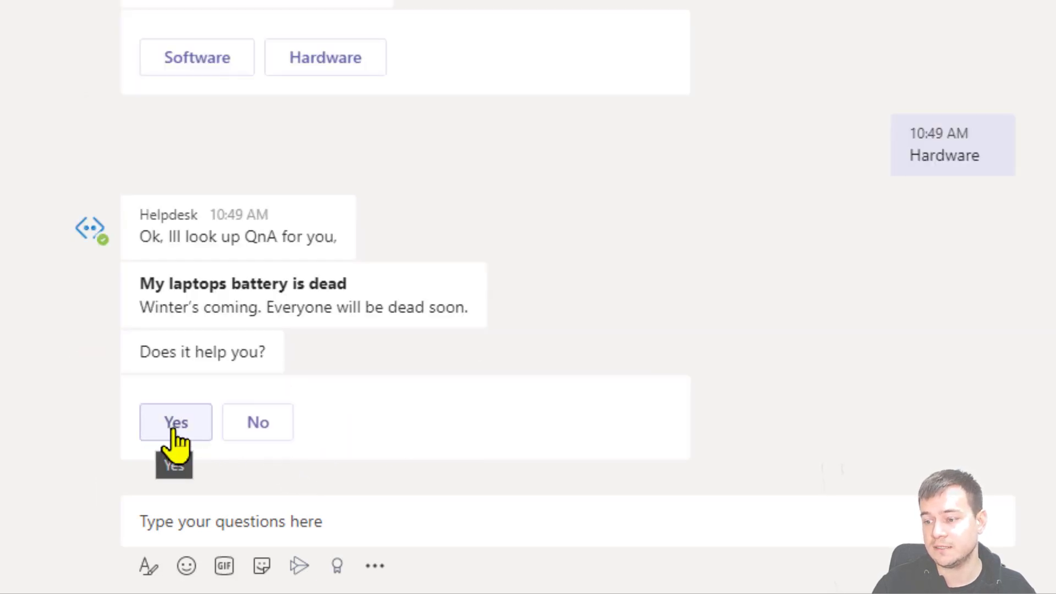
pyautogui.click(176, 431)
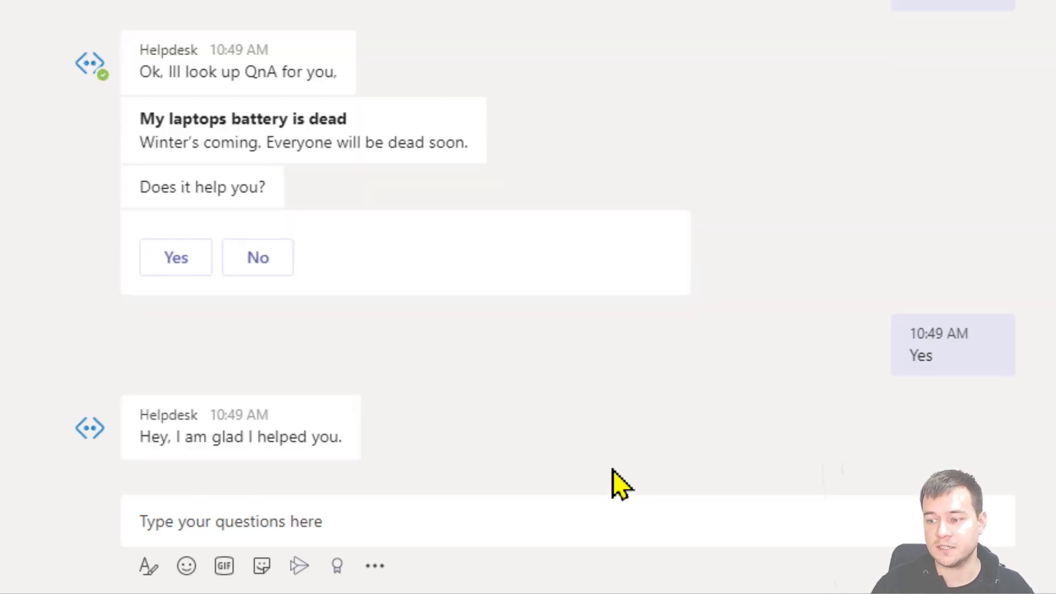
pyautogui.click(159, 432)
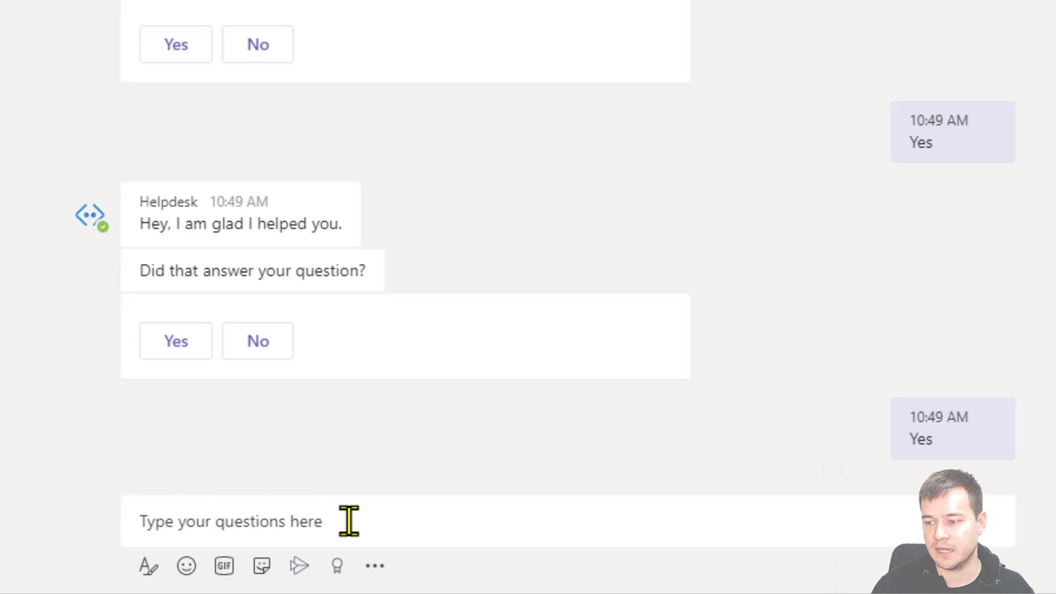
# Rate the experience 5 and decline further help with 'No, thanks'.
pyautogui.click(348, 520)
pyautogui.write('5')
pyautogui.press('Return')
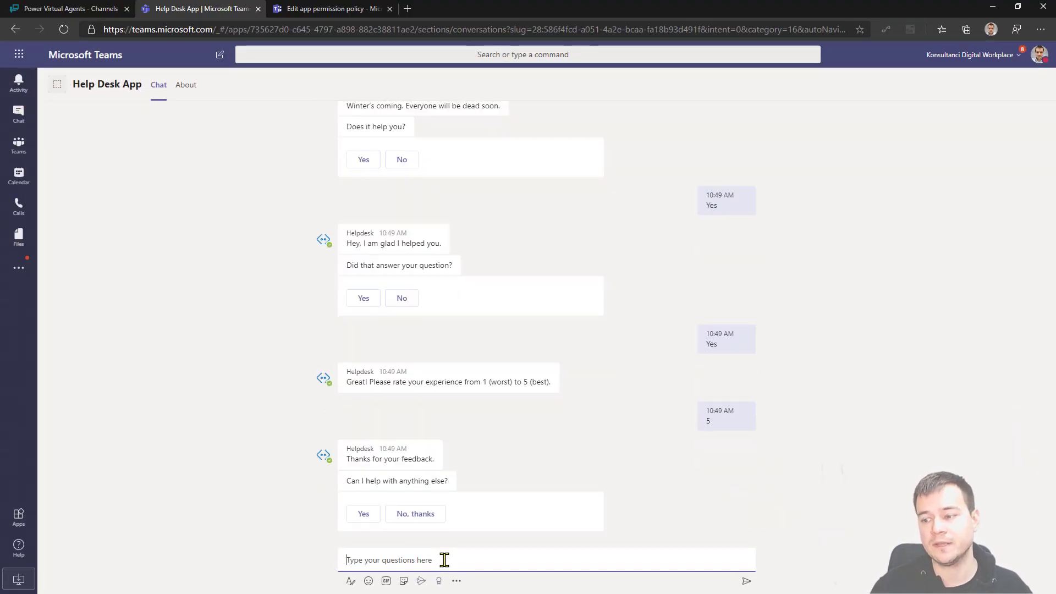
pyautogui.click(360, 513)
pyautogui.click(417, 513)
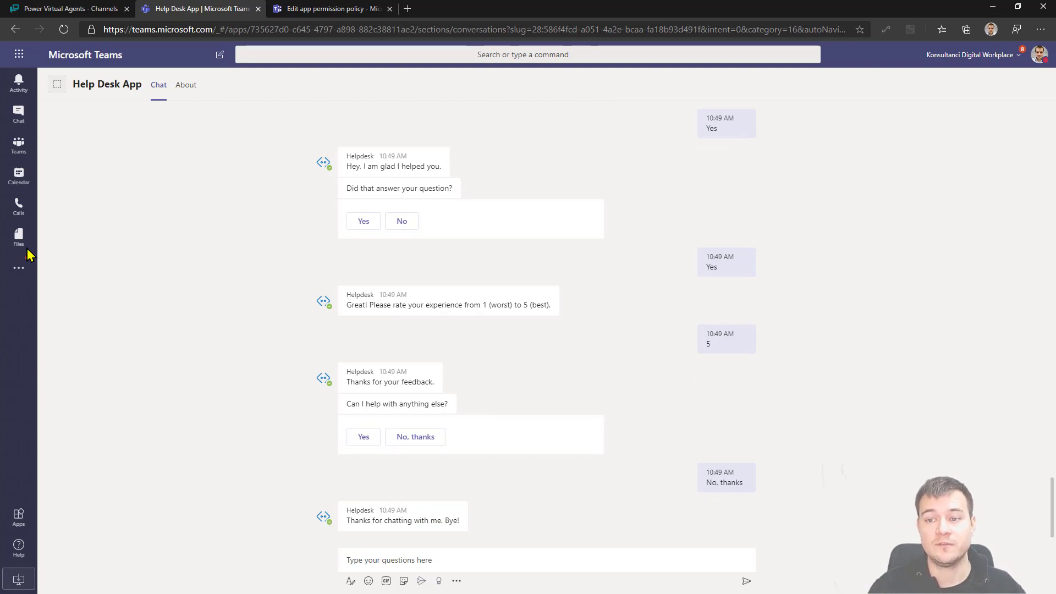
# Uninstall the Help Desk App from the installed apps list in the left rail.
pyautogui.click(21, 269)
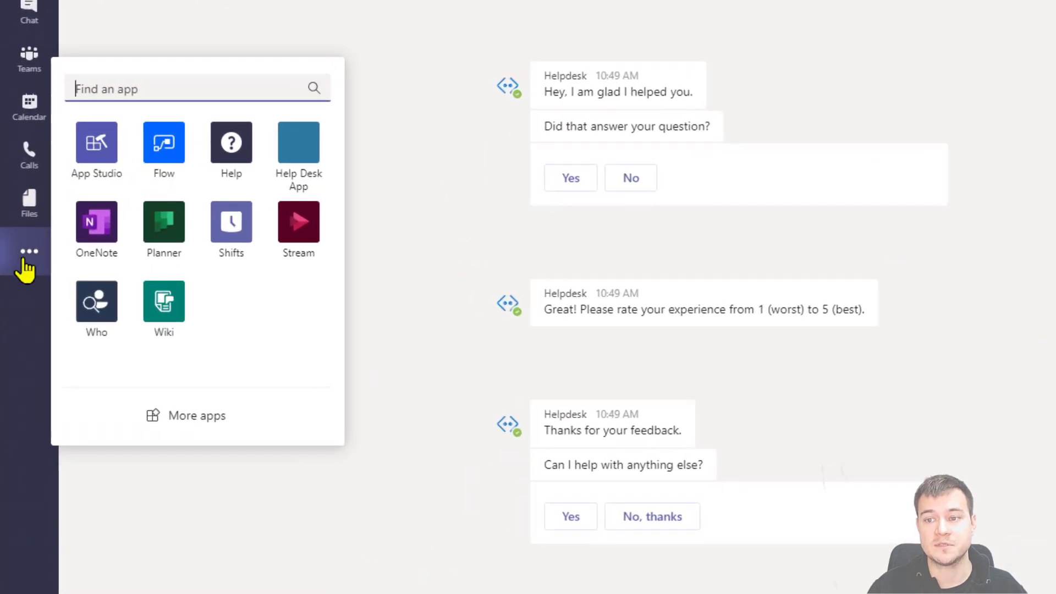
pyautogui.rightClick(283, 154)
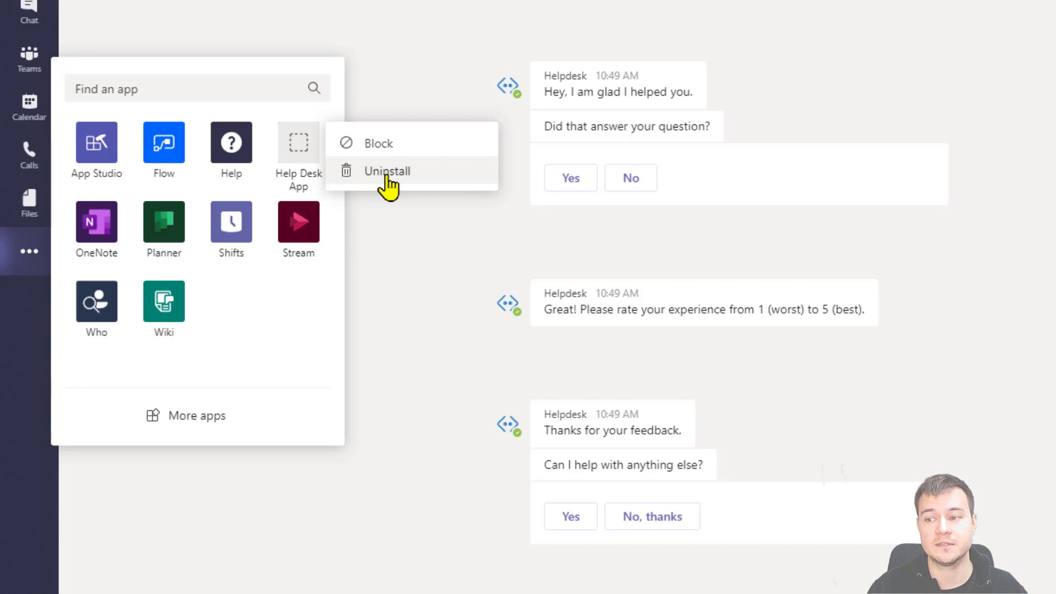
pyautogui.click(429, 310)
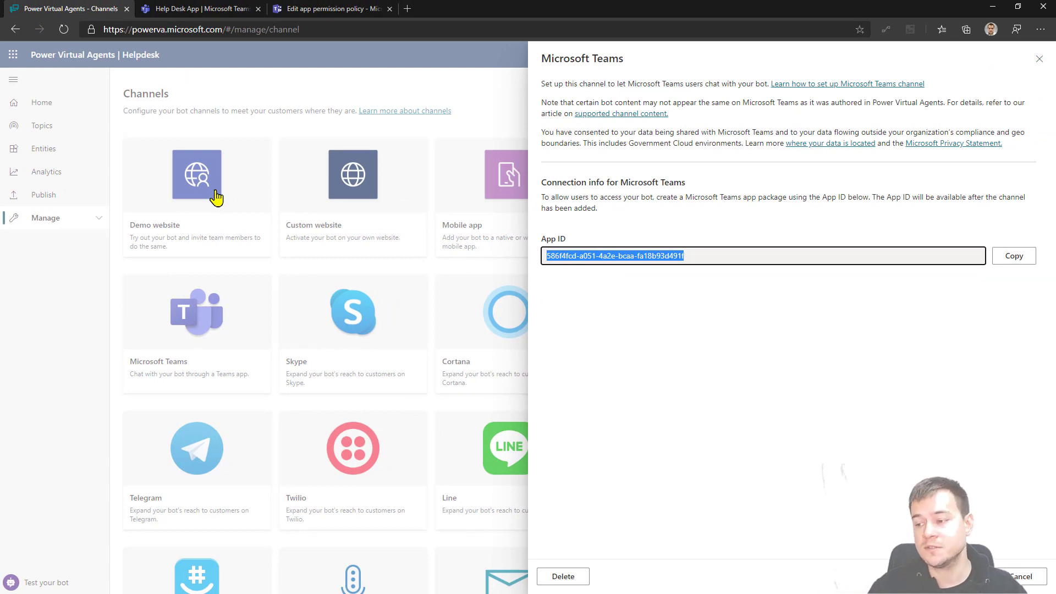
# Reopen the Microsoft Teams channel under Manage > Channels and request its deletion.
pyautogui.click(241, 333)
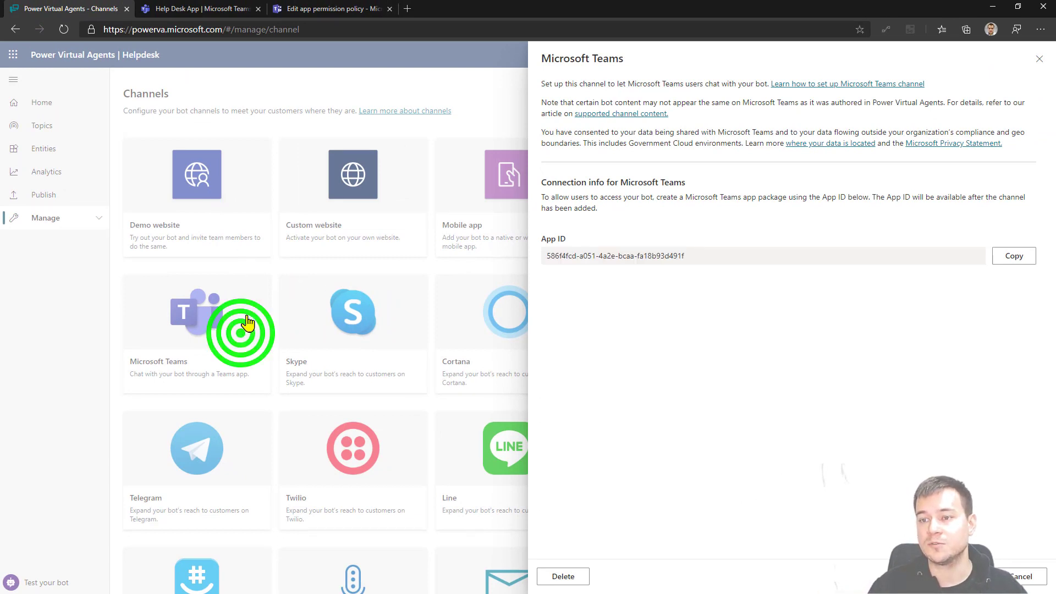
pyautogui.click(1039, 59)
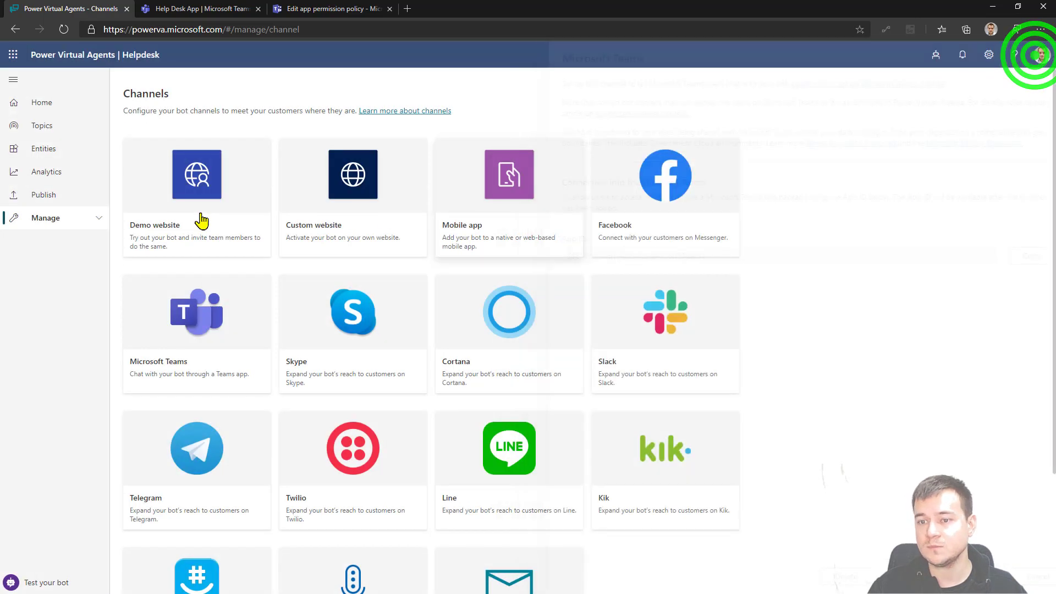
pyautogui.click(73, 223)
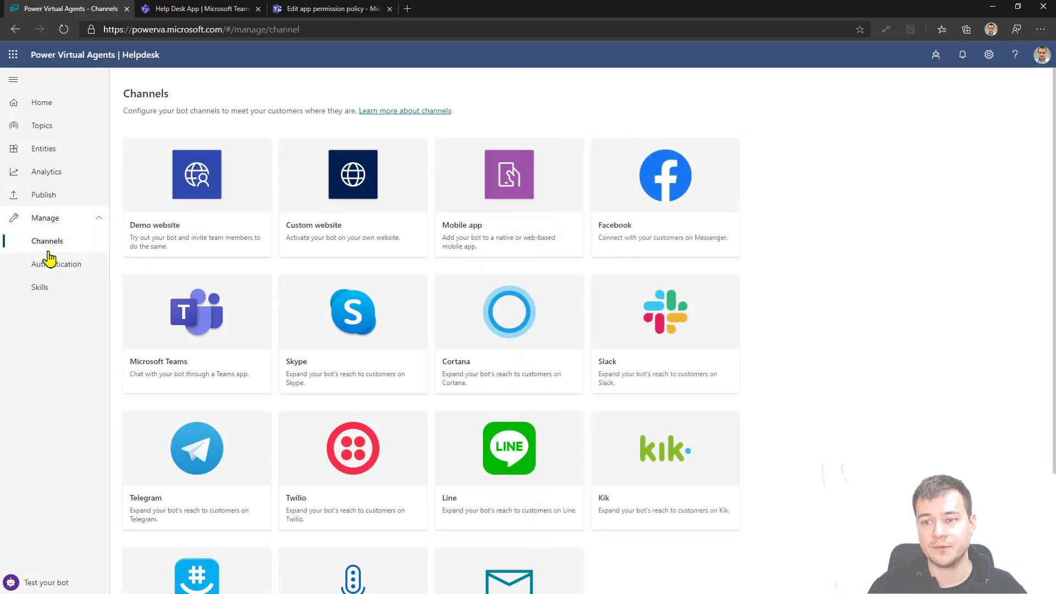
pyautogui.click(211, 336)
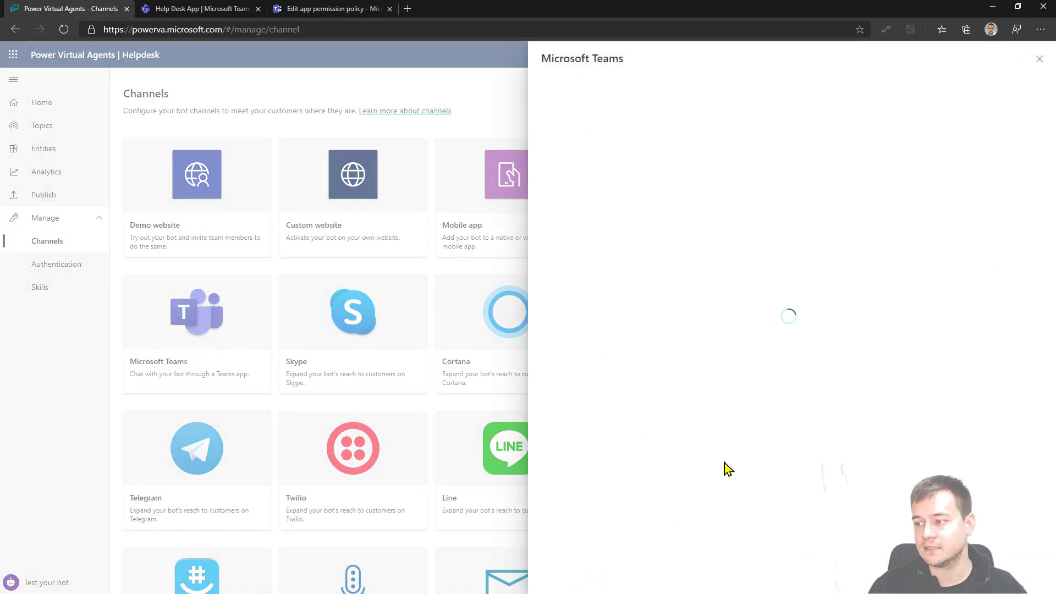
pyautogui.click(559, 576)
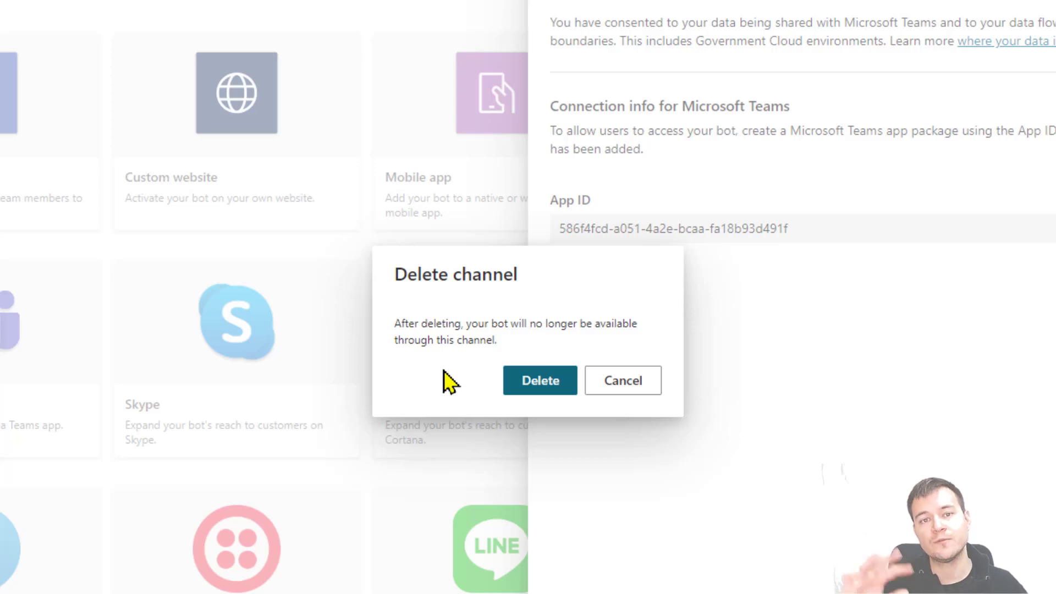